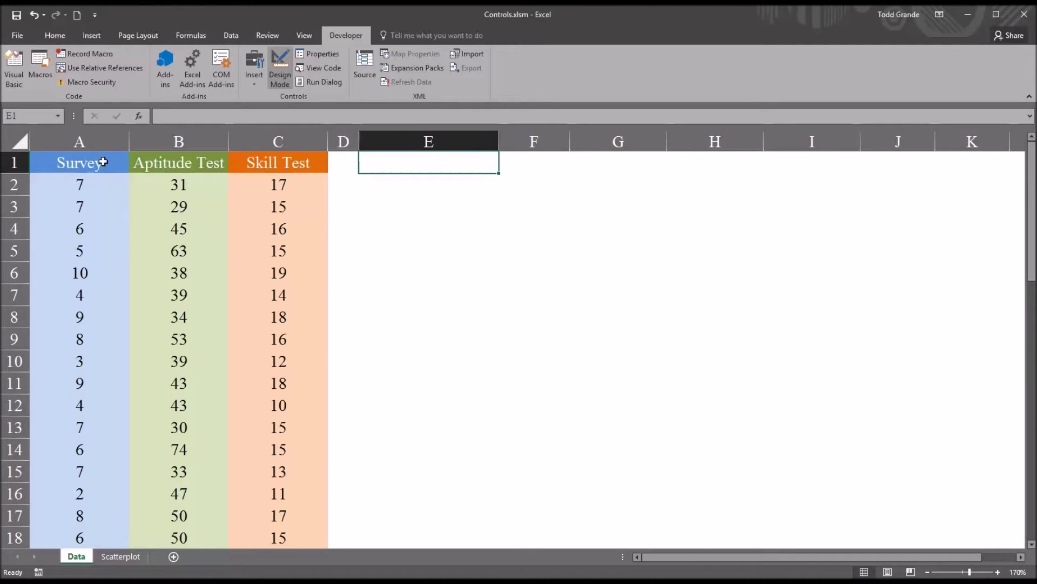
- Review the Survey, Aptitude Test and Skill Test columns and their score values
left_click(91, 142)
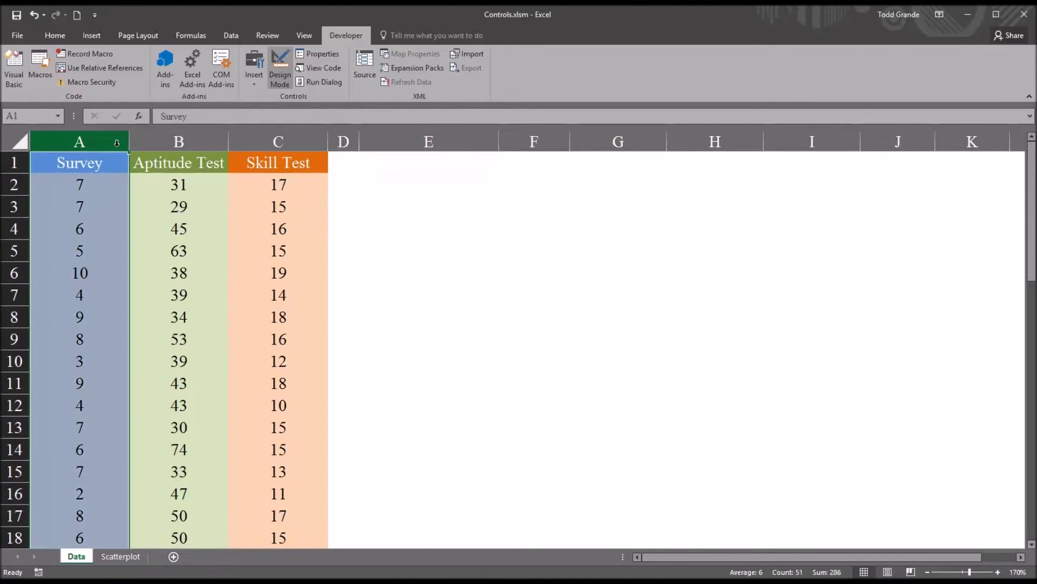
left_click(152, 142)
left_click(246, 141)
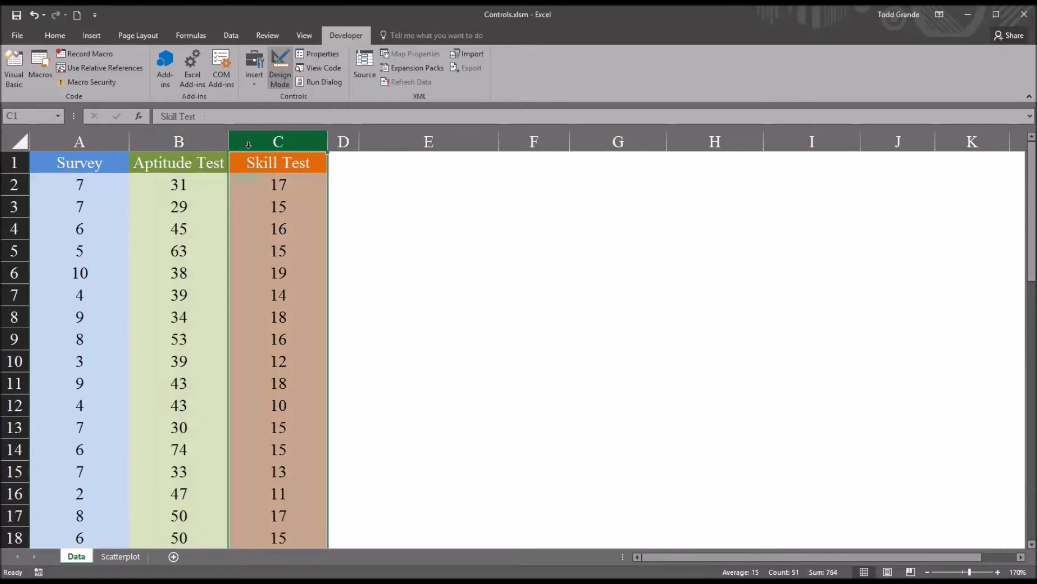
left_click(348, 169)
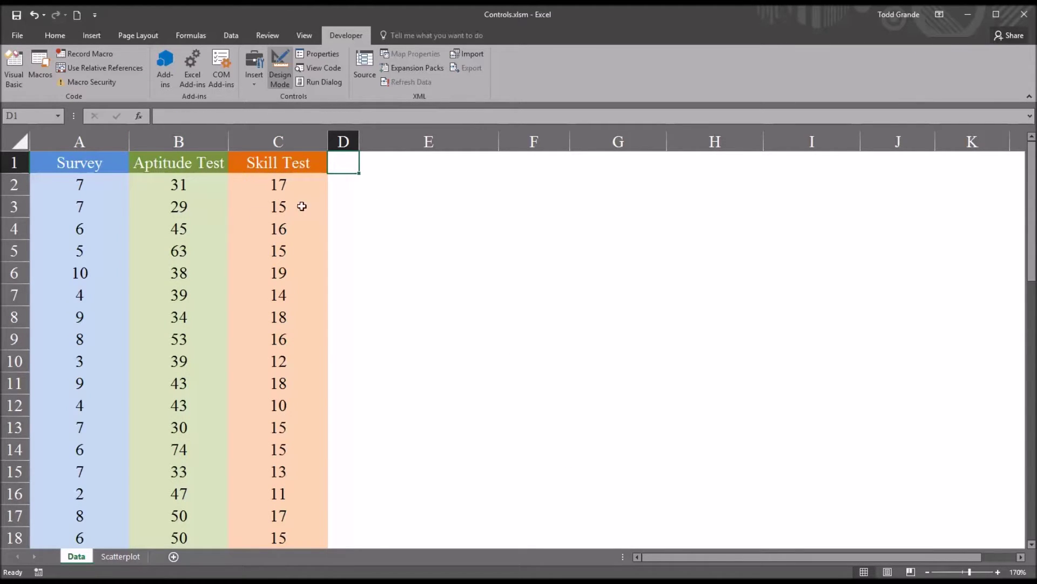
left_click_drag(179, 185, 208, 185)
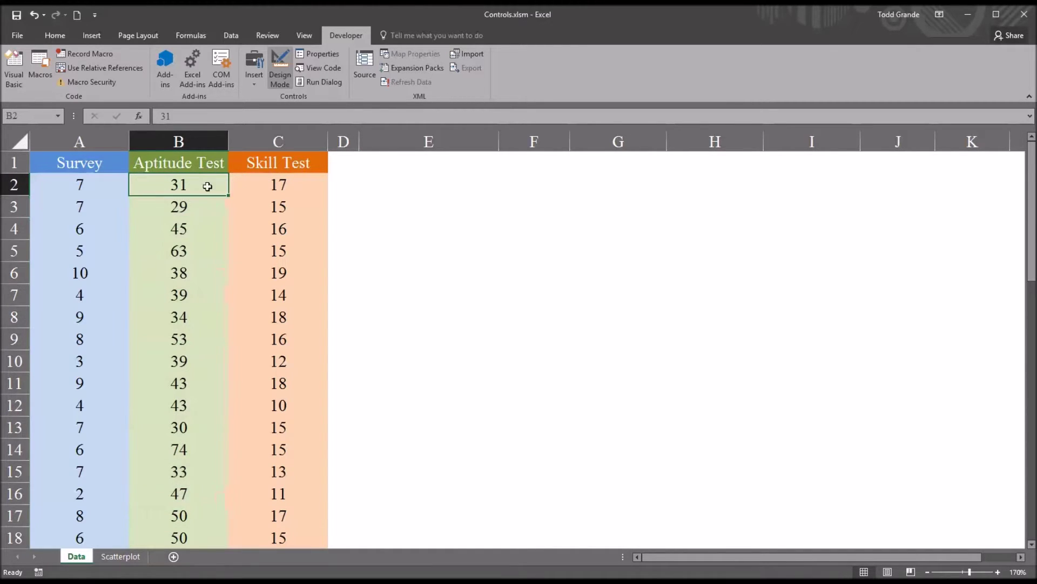
left_click(262, 187)
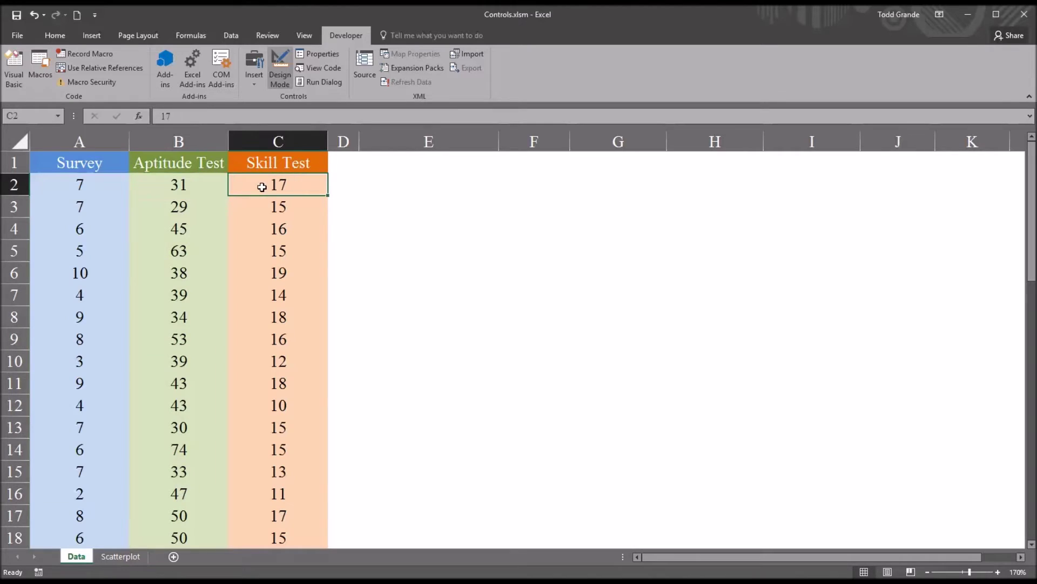
left_click(386, 168)
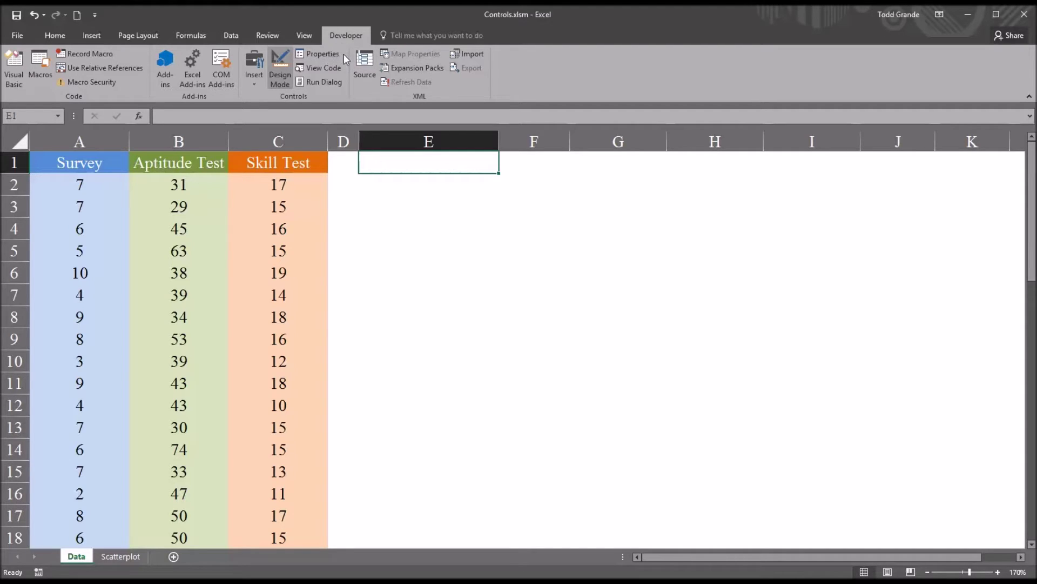
- Confirm the Developer tab is enabled under Excel Options' ribbon customization
left_click(16, 39)
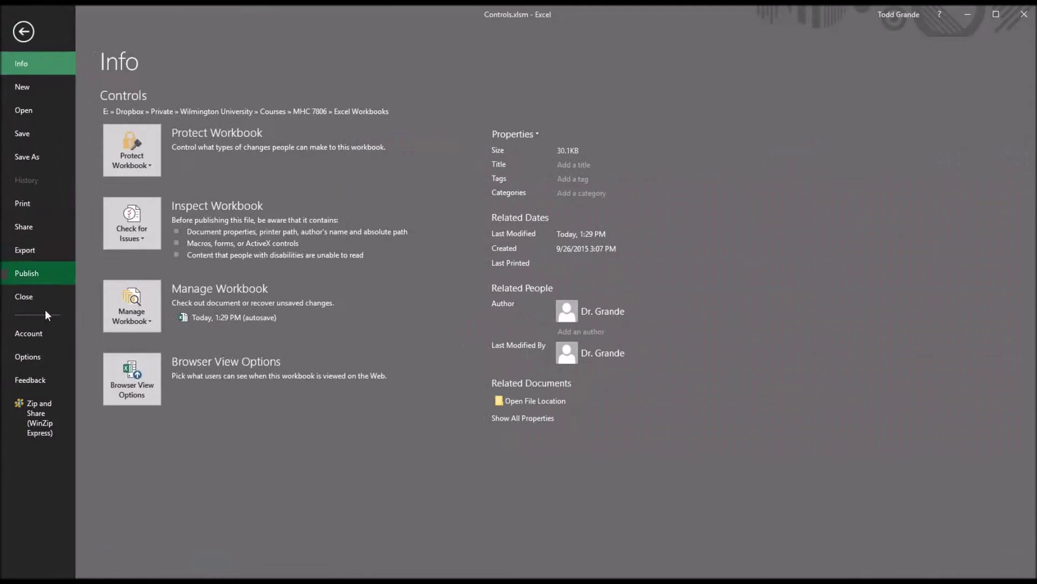
left_click(33, 356)
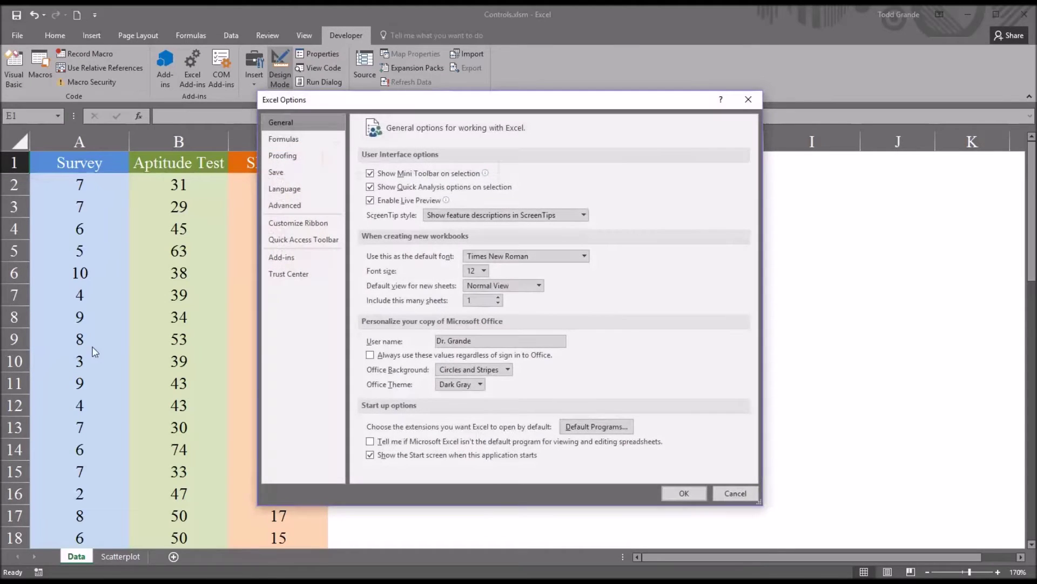
left_click(302, 223)
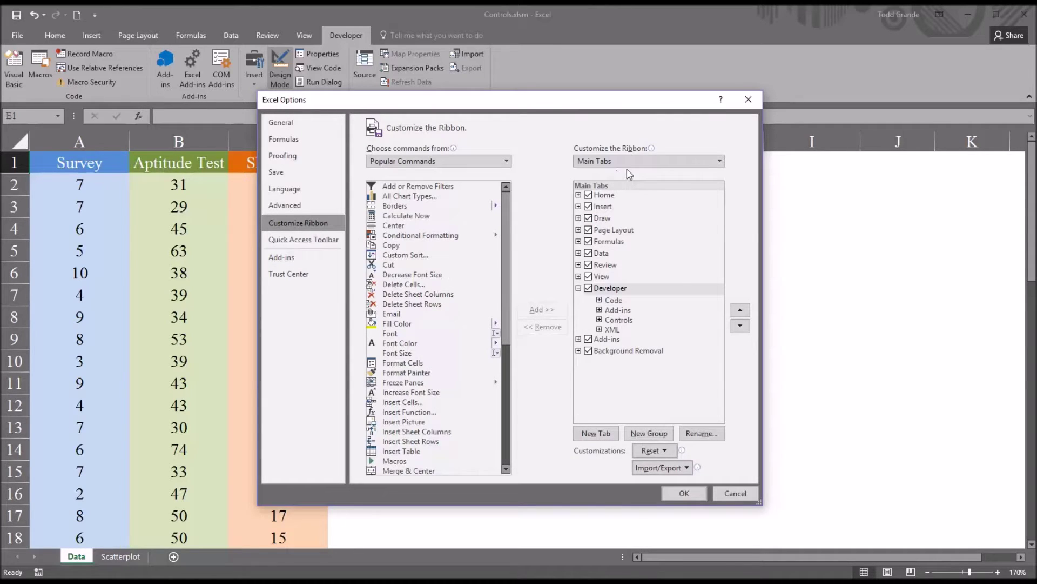
left_click(589, 289)
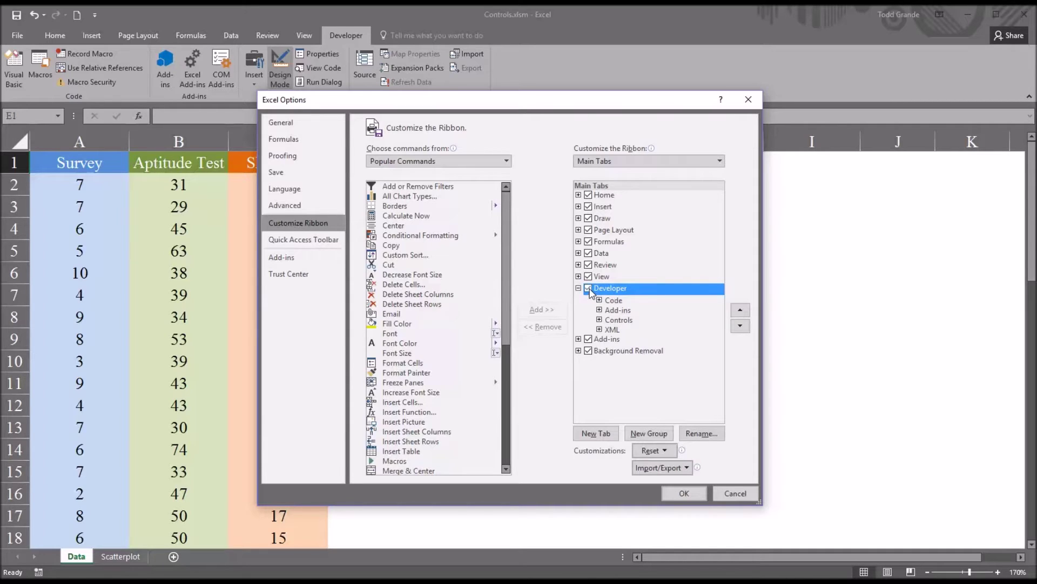
left_click(588, 287)
left_click(683, 493)
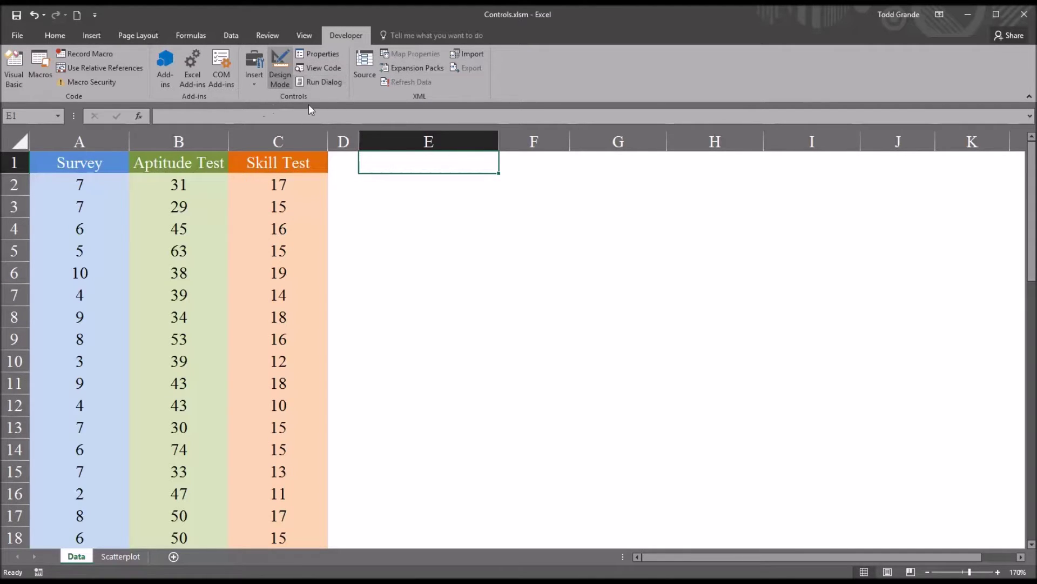
- Draw a form List Box control over cells E2 to E10
left_click(254, 82)
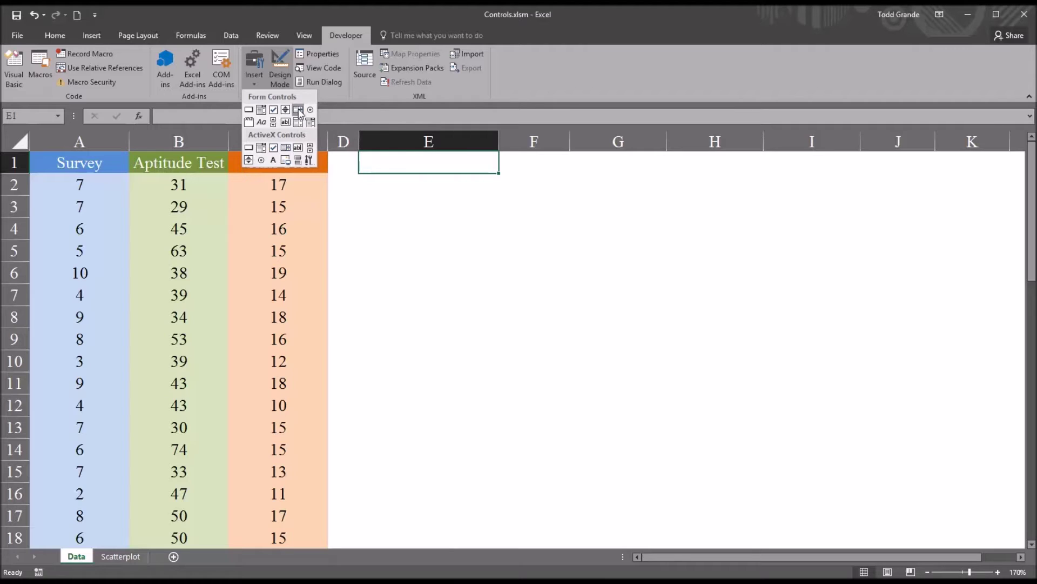
left_click(298, 111)
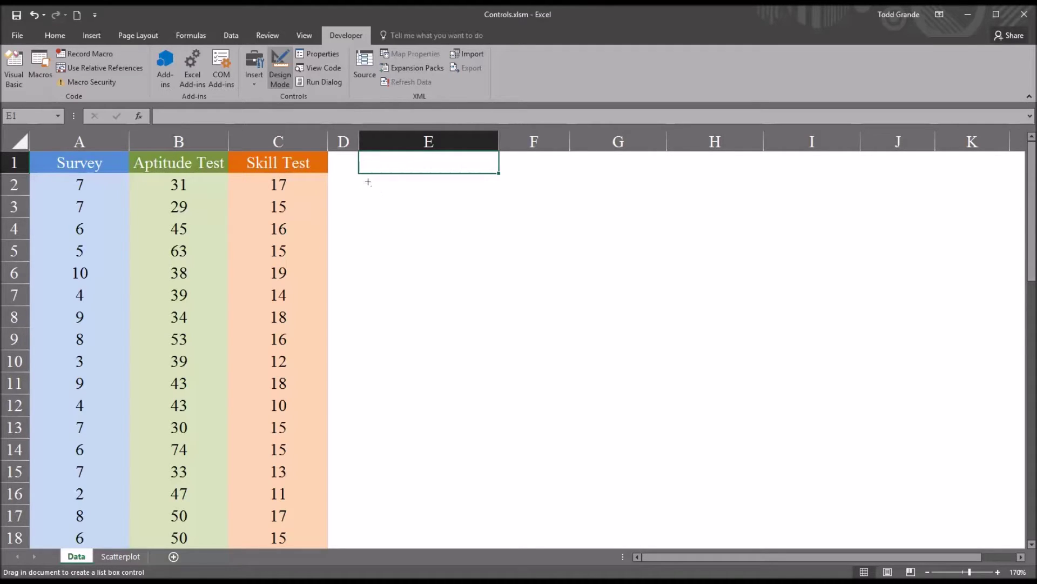
left_click_drag(361, 179, 498, 383)
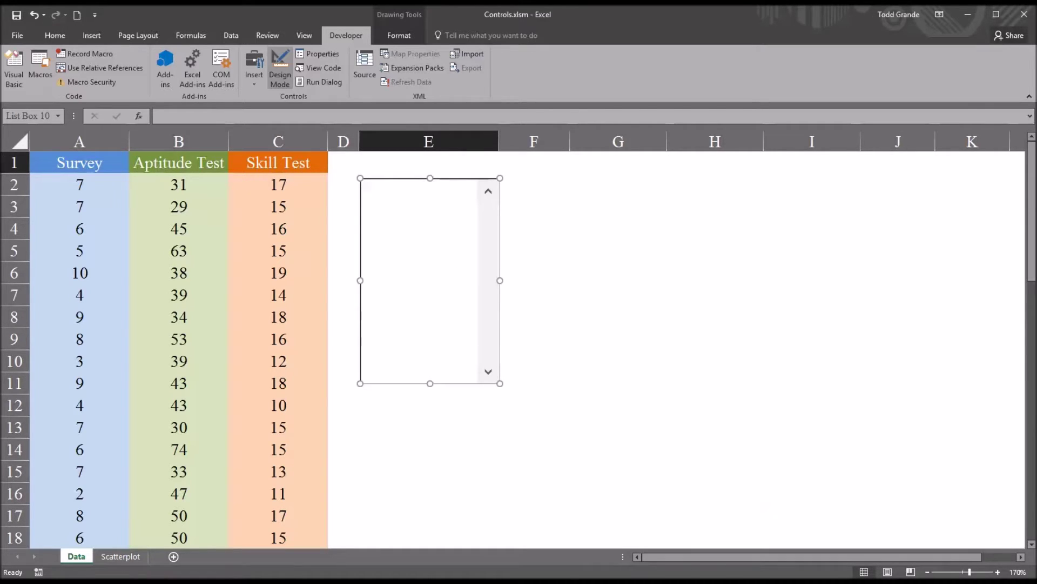
- Open the list box's Format Control dialog and move it beside the list box
right_click(427, 280)
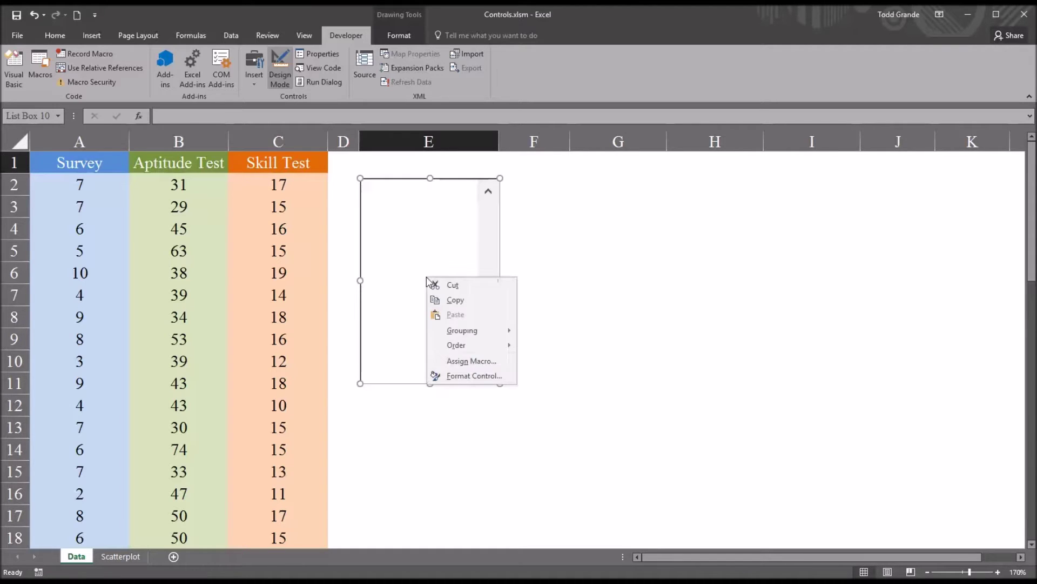
left_click(464, 374)
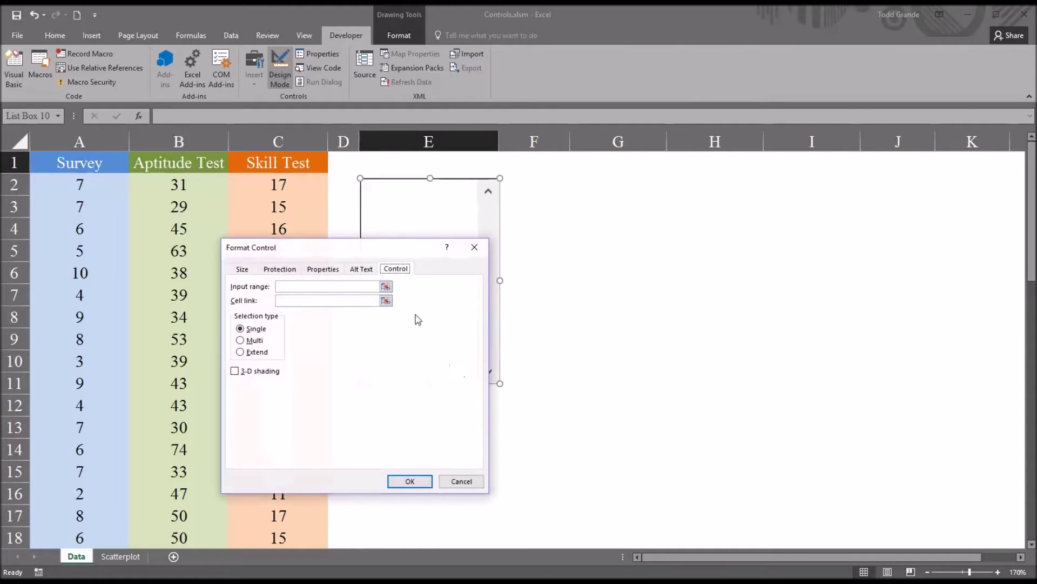
left_click_drag(371, 251, 615, 232)
- Browse the Size, Protection, Properties and Alt Text tabs, then return to Control
left_click(485, 249)
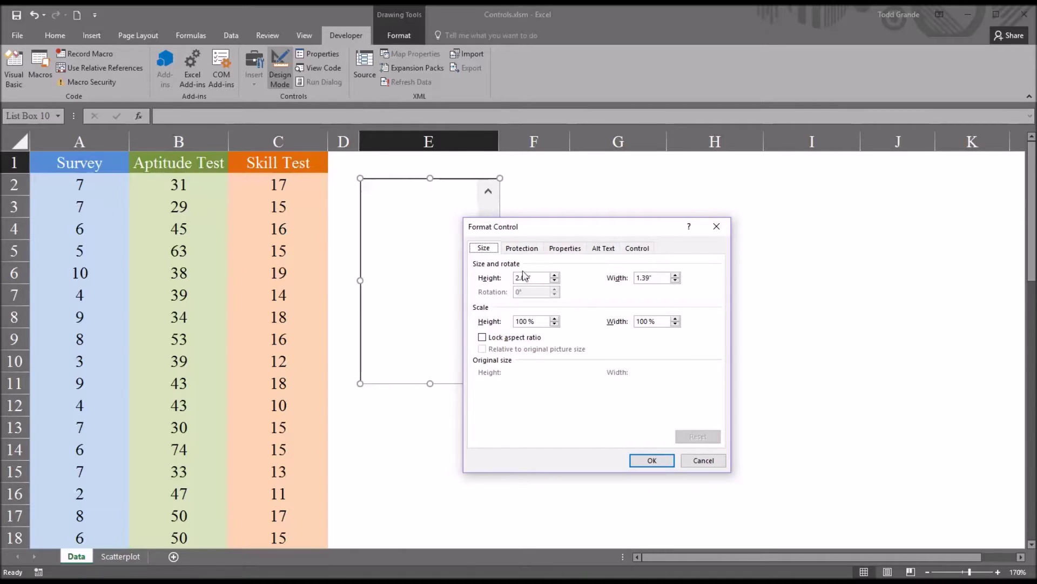
left_click(526, 248)
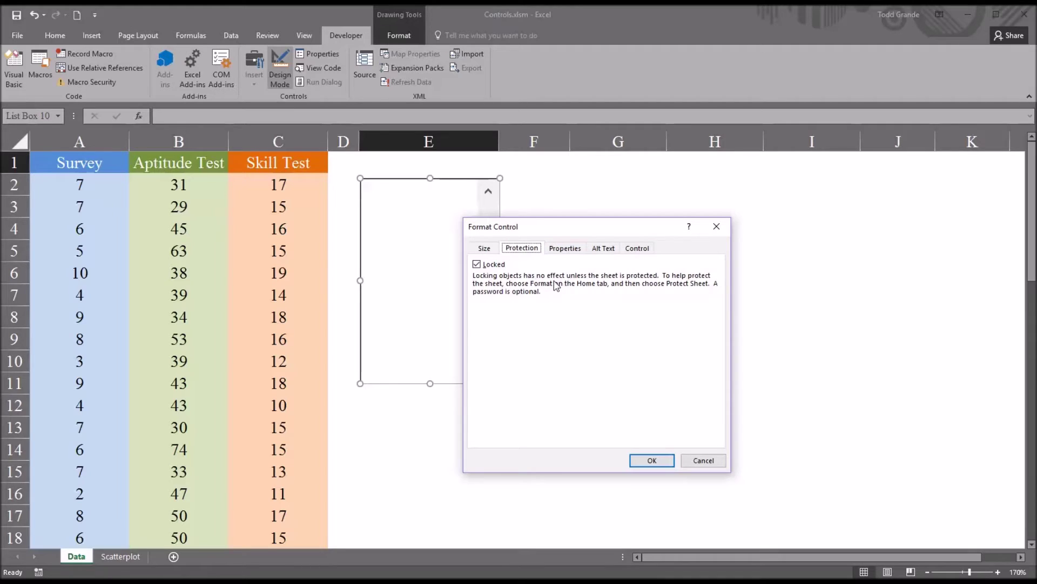
left_click(568, 250)
left_click(598, 250)
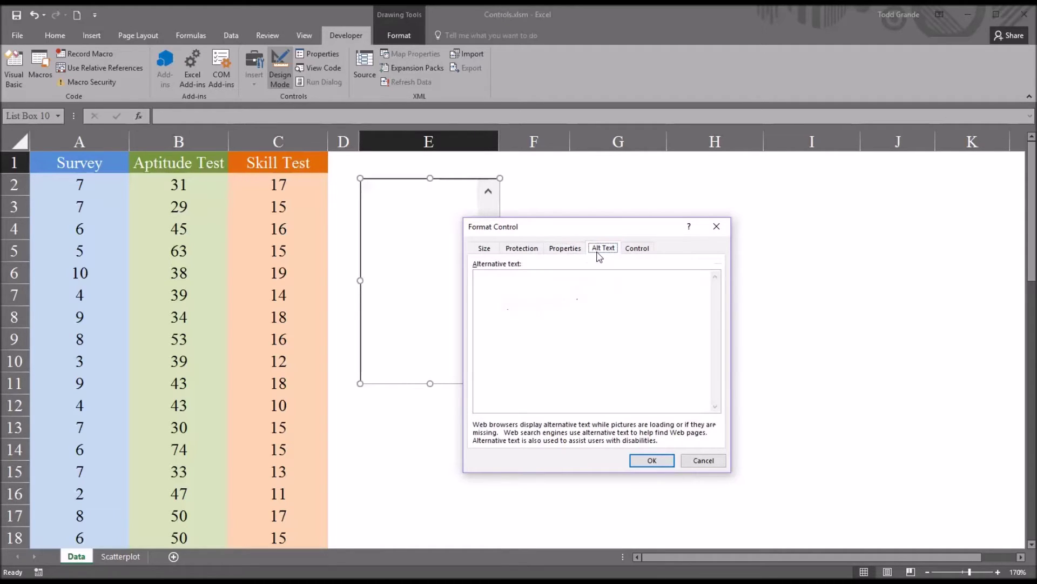
left_click(636, 249)
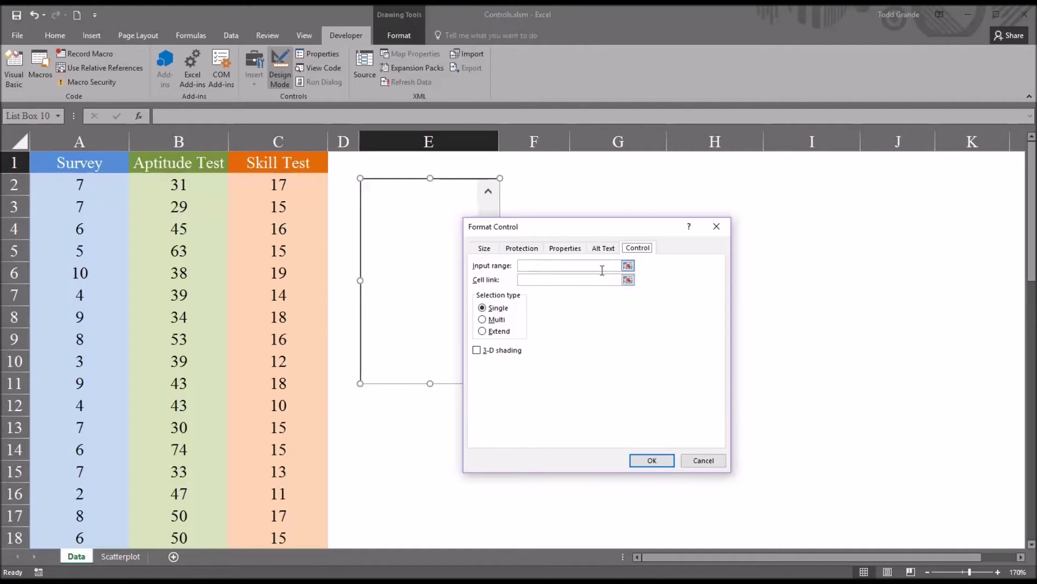
- Set the list box input range to $B$2:$B$51 and cell link to $G$2, then confirm
left_click_drag(567, 233, 659, 231)
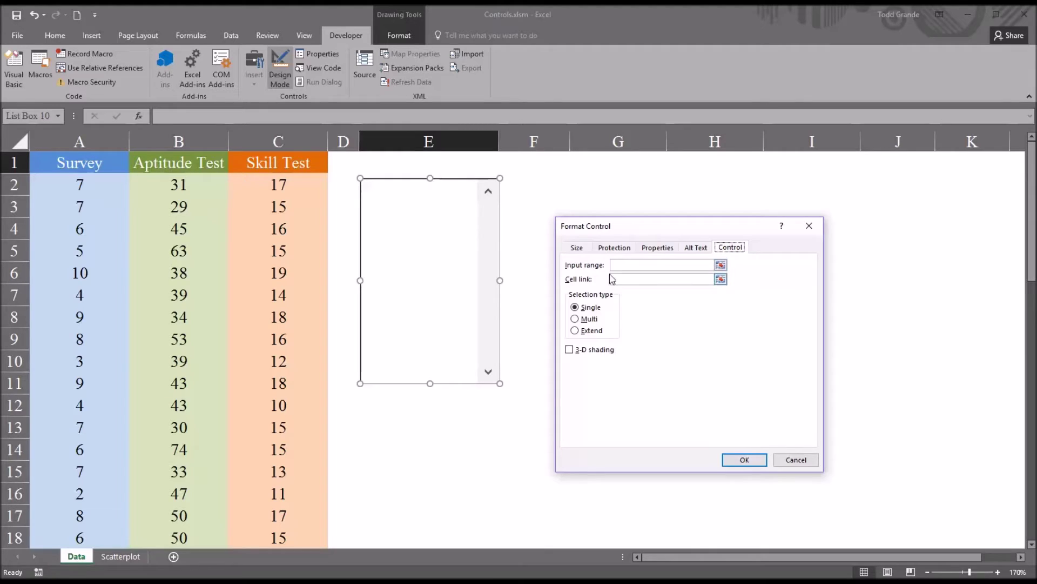
left_click(619, 265)
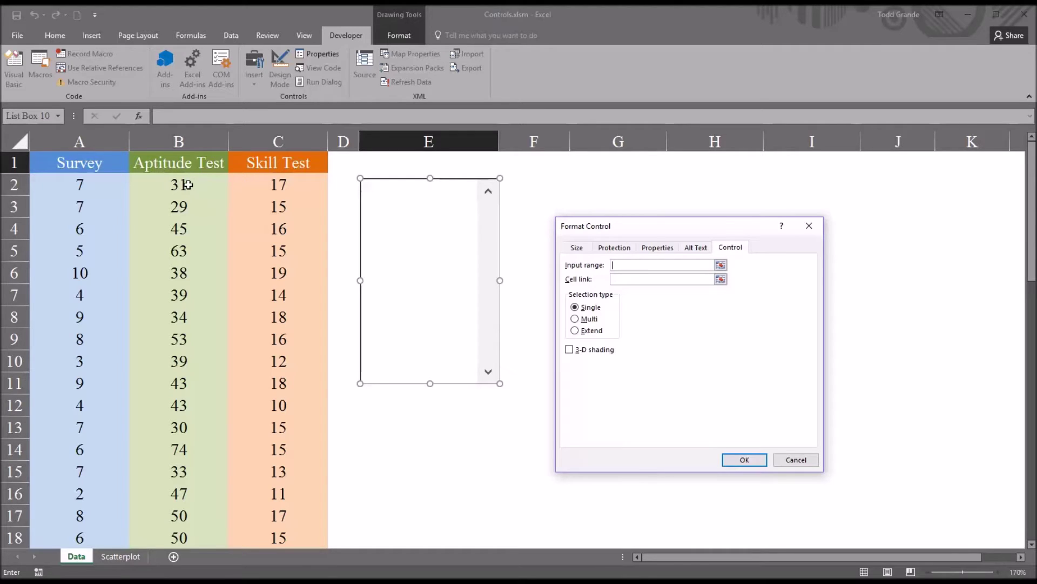
left_click_drag(179, 184, 199, 521)
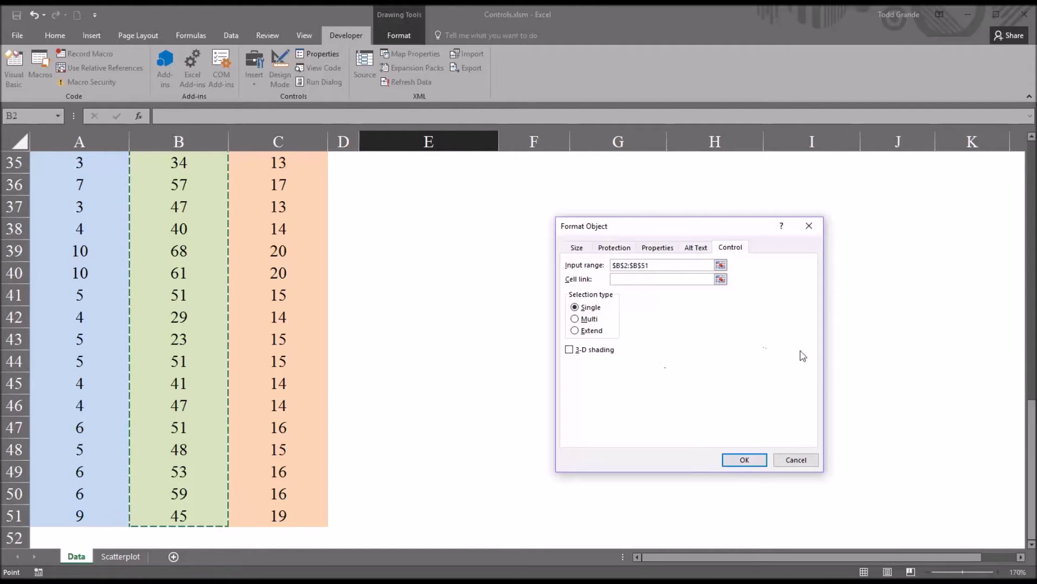
left_click_drag(1031, 427, 1025, 162)
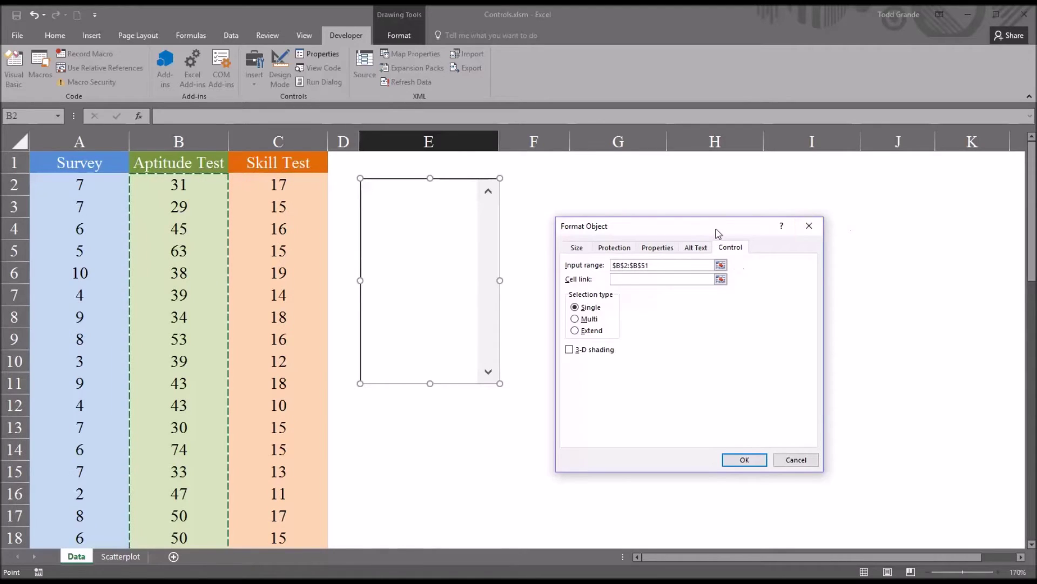
mouse_move(720, 227)
left_mouse_down()
mouse_move(746, 237)
mouse_move(735, 239)
left_mouse_up()
left_click(702, 304)
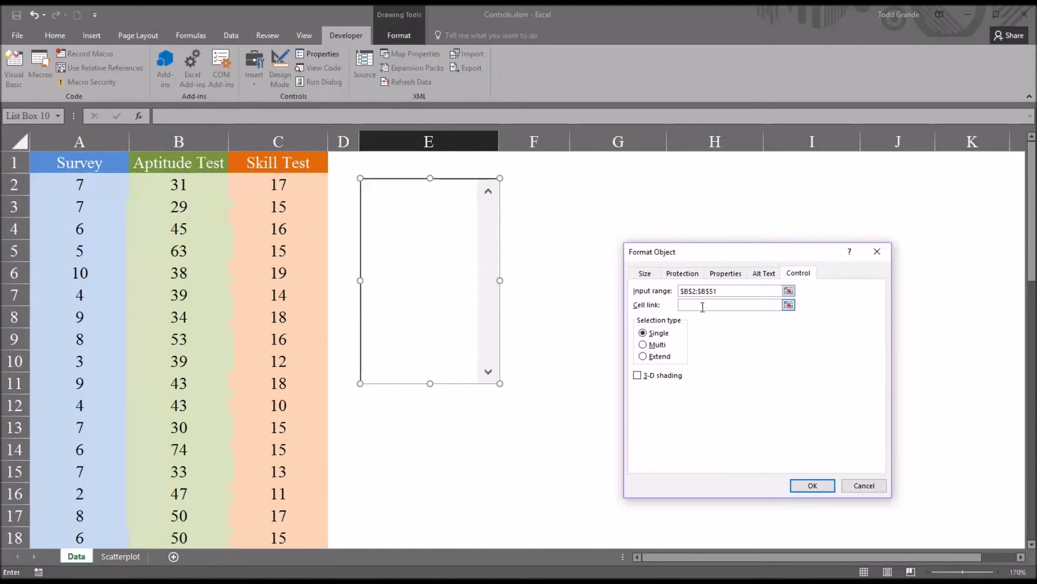
left_click(604, 186)
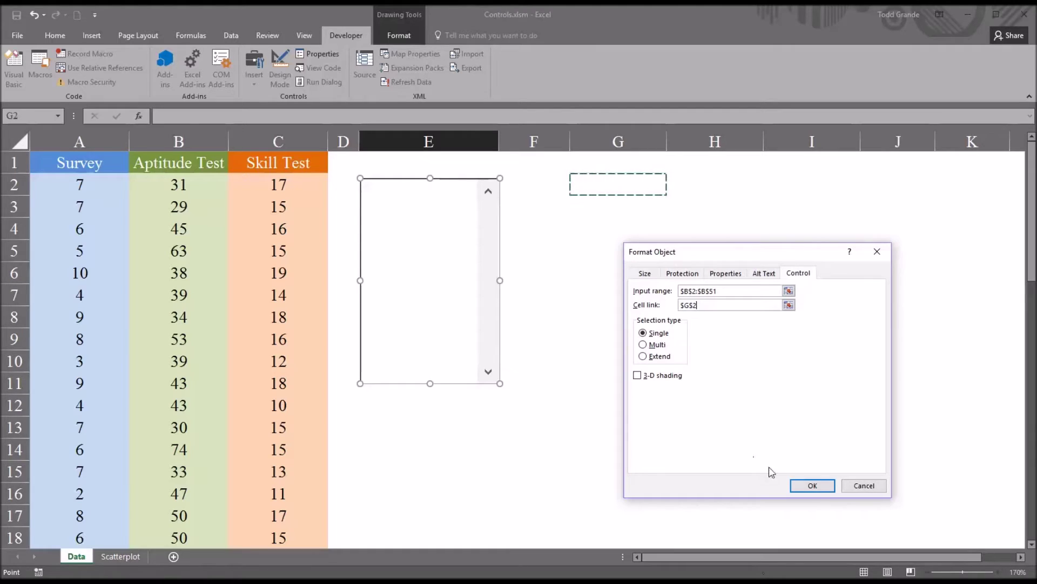
left_click(813, 487)
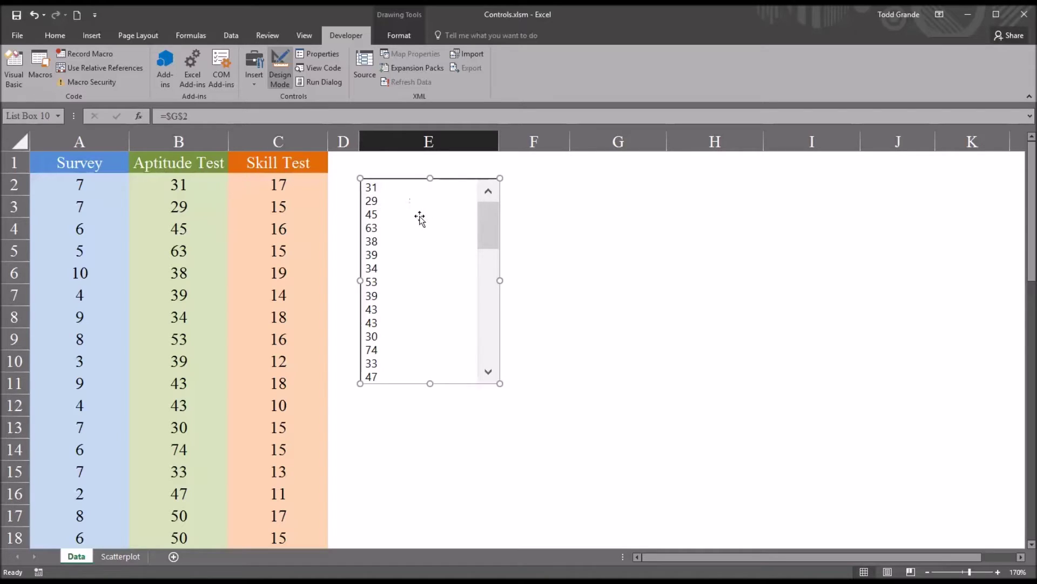
- Choose 45 in the list box and check that G2 shows 3
left_click(575, 448)
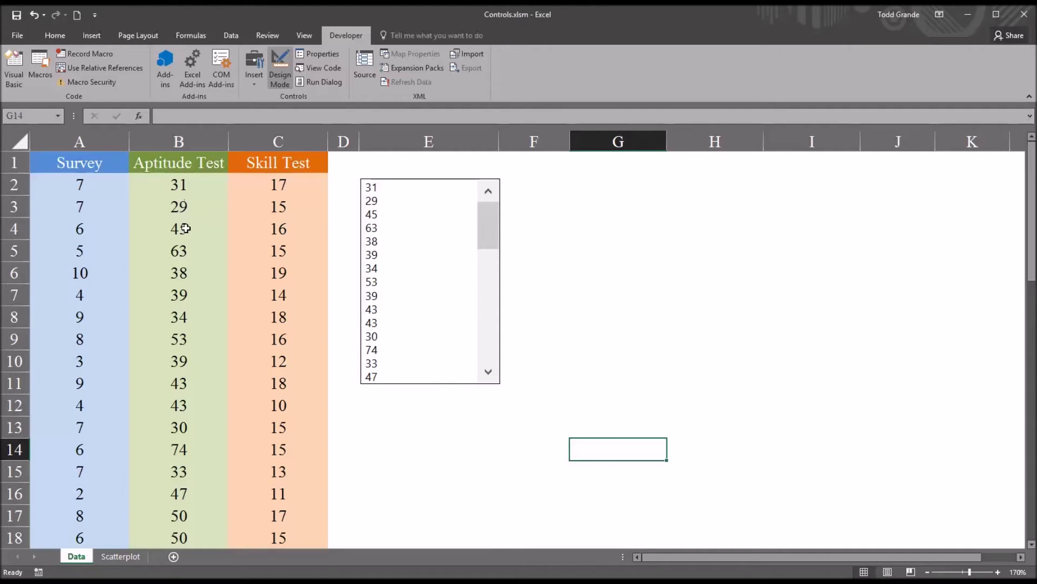
left_click(380, 216)
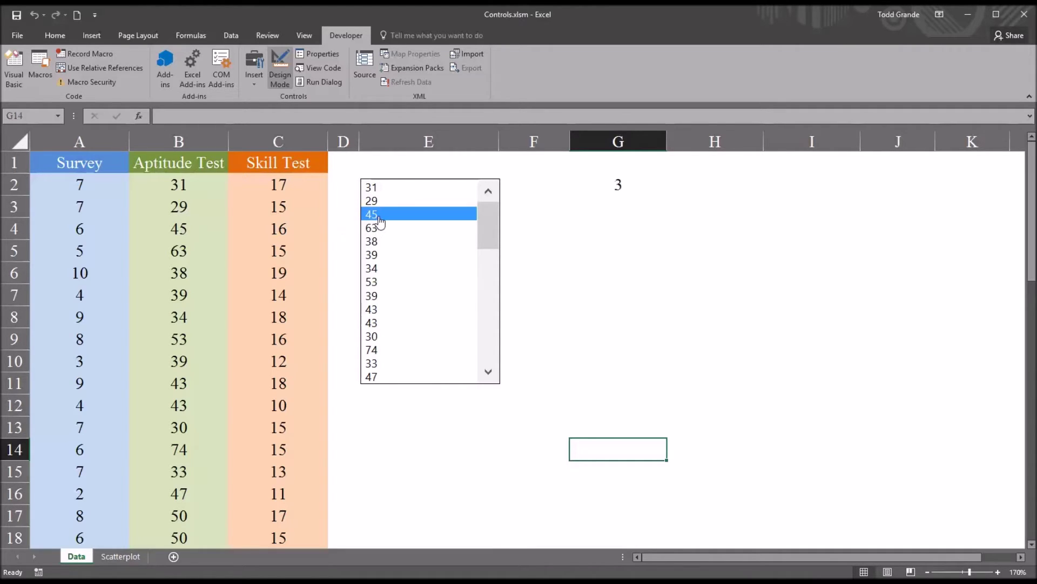
left_click(603, 188)
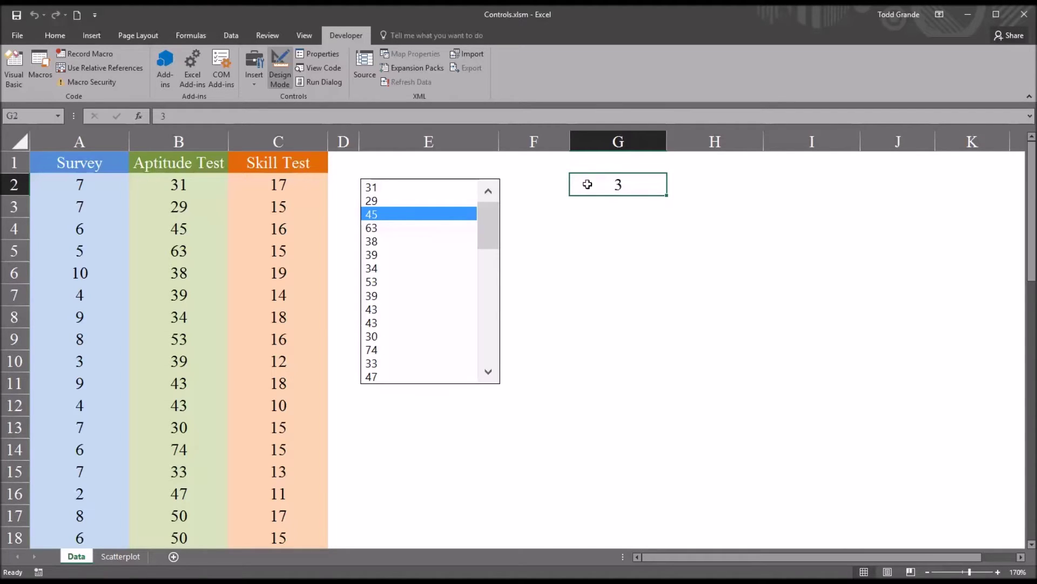
- Review the list box's cell link in Format Control, cancel, and recheck G2
right_click(409, 290)
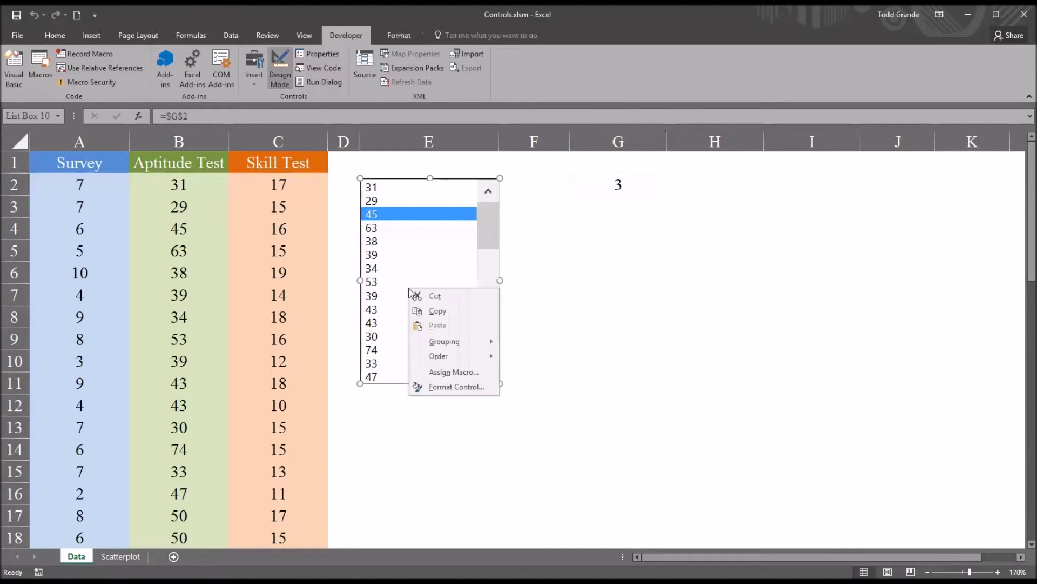
left_click(433, 391)
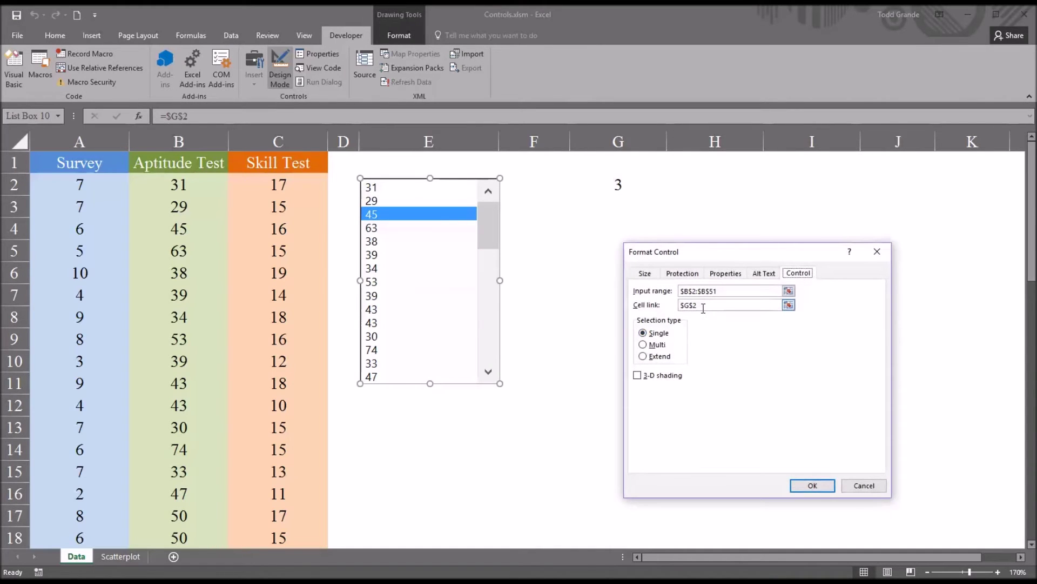
left_click(686, 305)
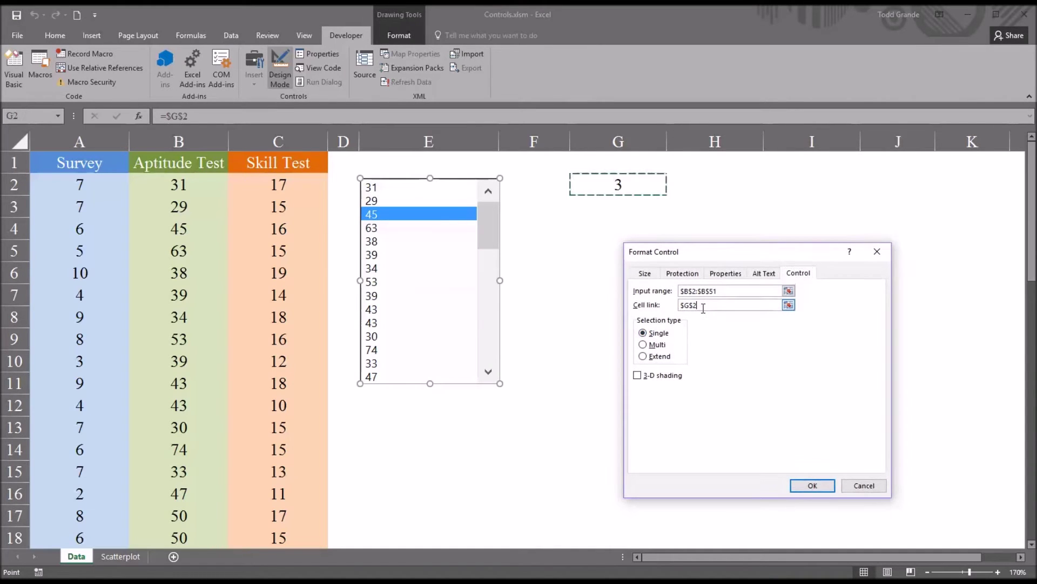
left_click(864, 485)
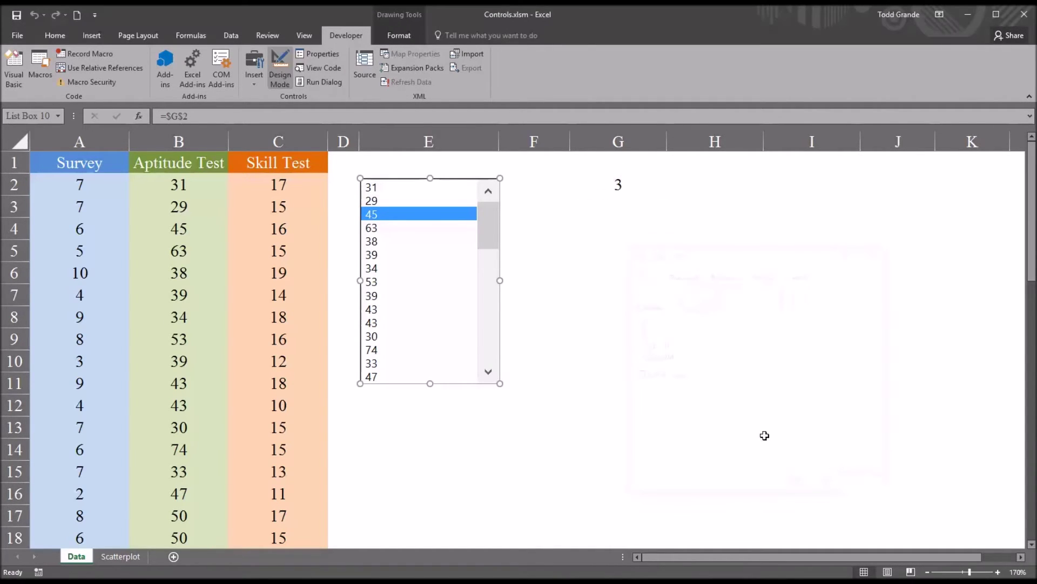
left_click(623, 188)
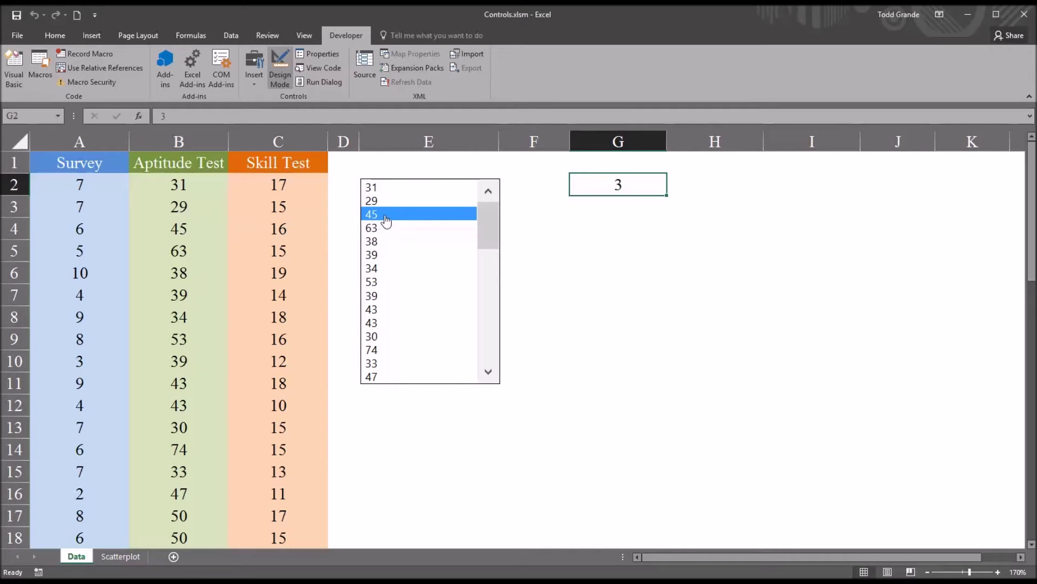
left_click(201, 233)
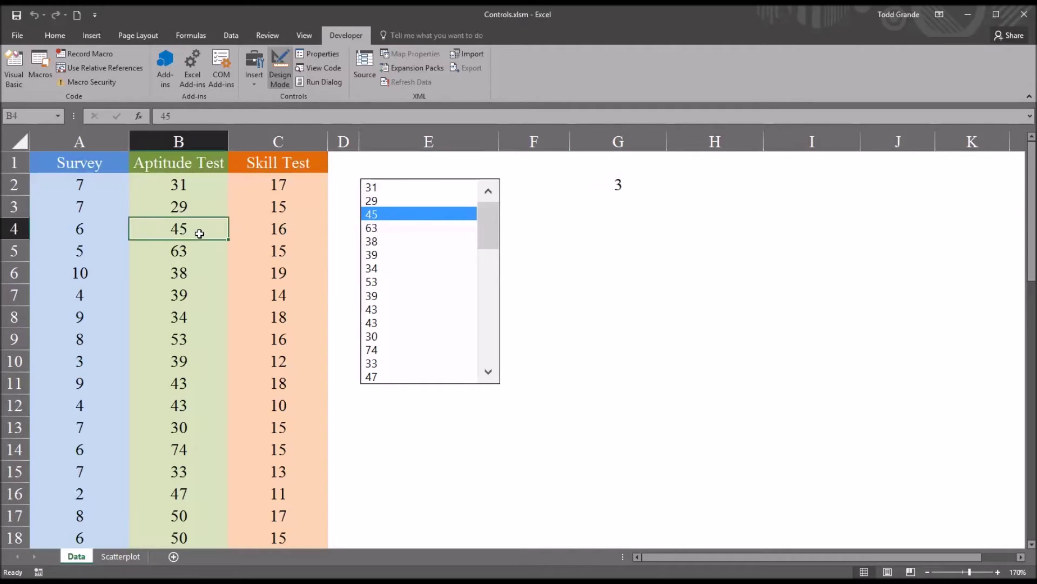
left_click(267, 233)
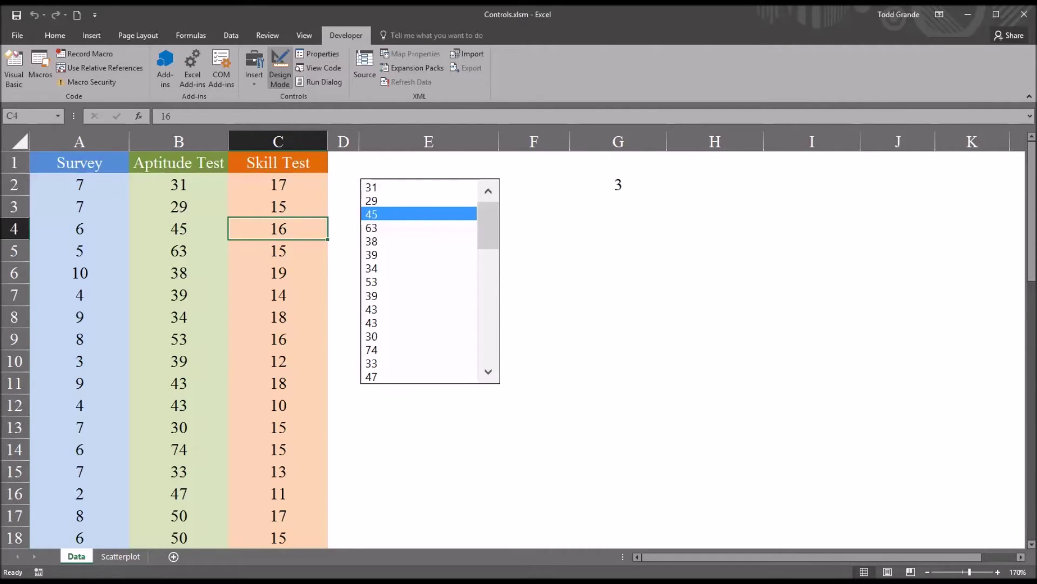
left_click(627, 203)
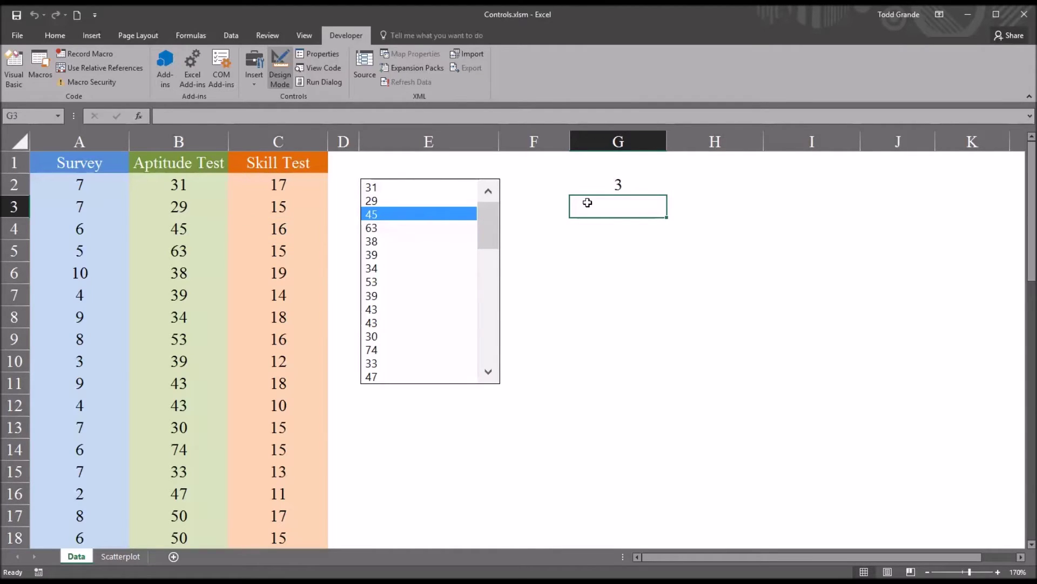
left_click(405, 230)
- Pick 63 in the list box and enter =INDEX(B2:B51,G2,0) in G3, returning 63
left_click(401, 256)
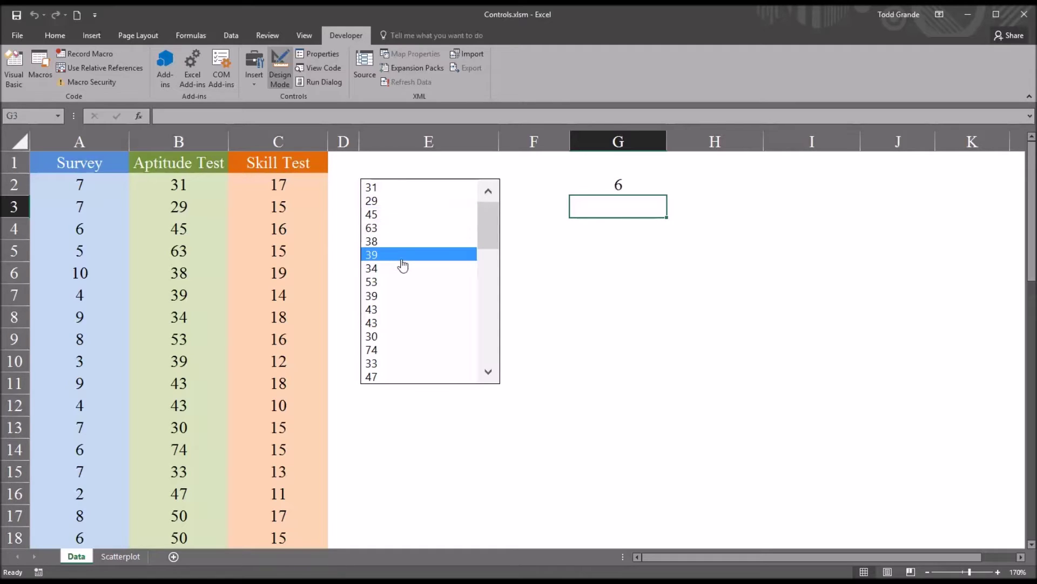
left_click(400, 231)
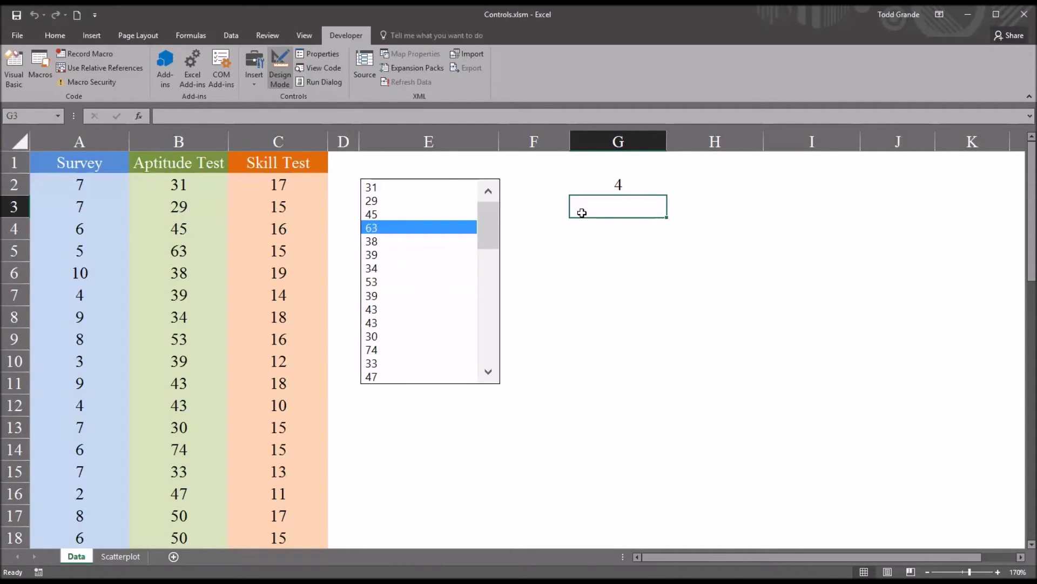
type("=index")
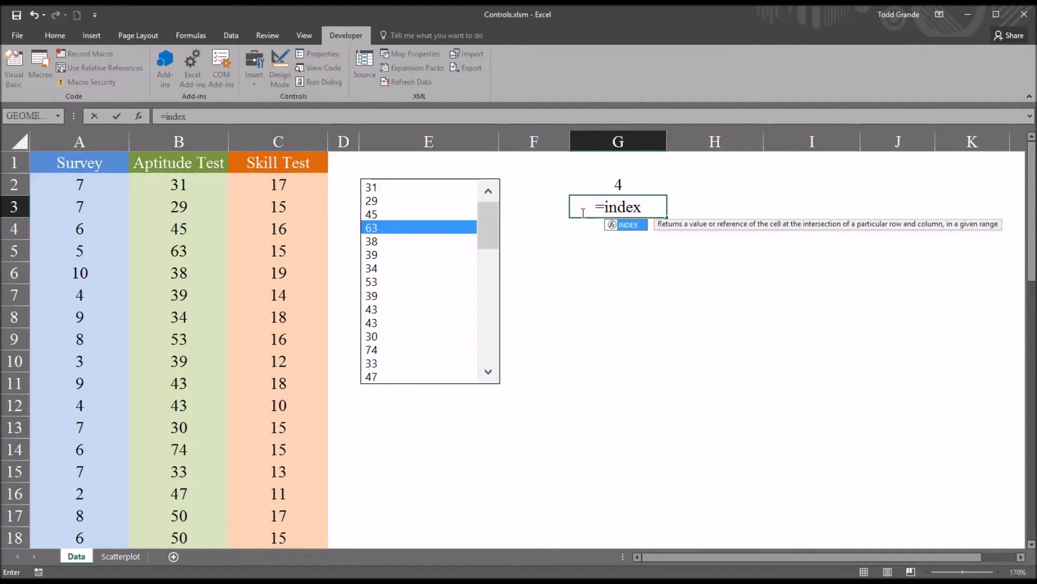
type("(")
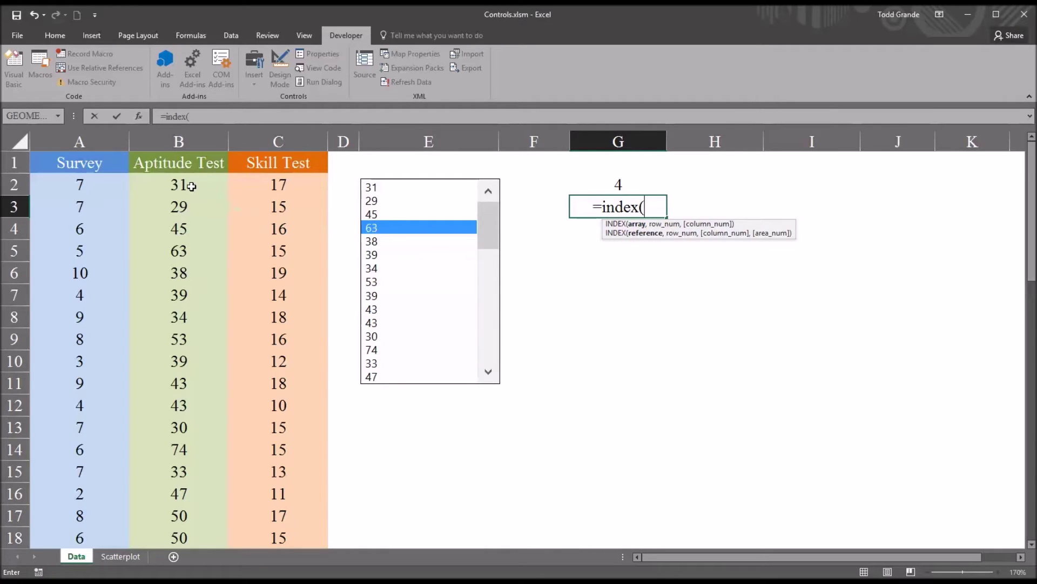
left_click_drag(191, 186, 199, 520)
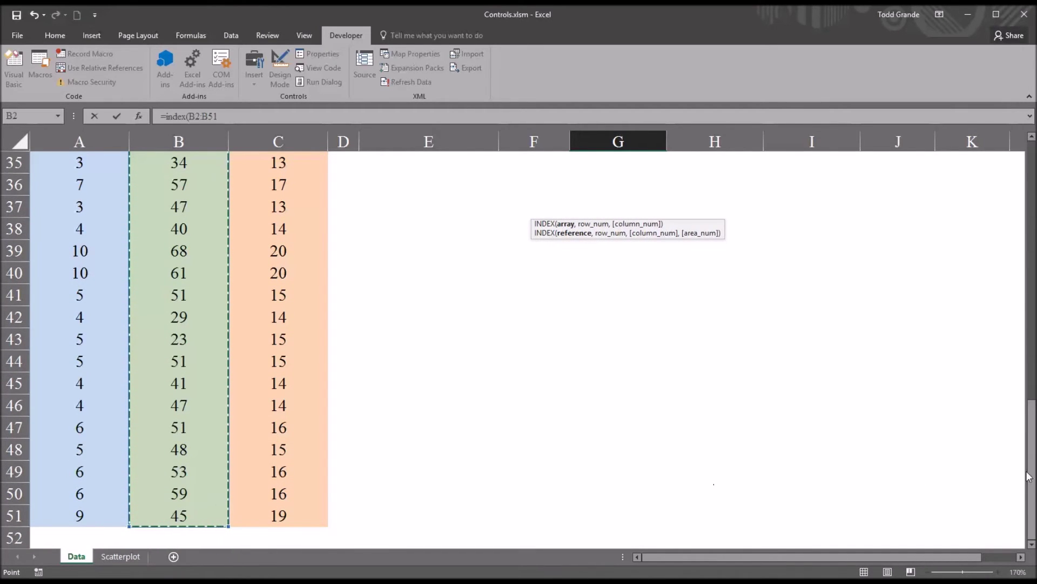
left_click_drag(1028, 475, 1028, 157)
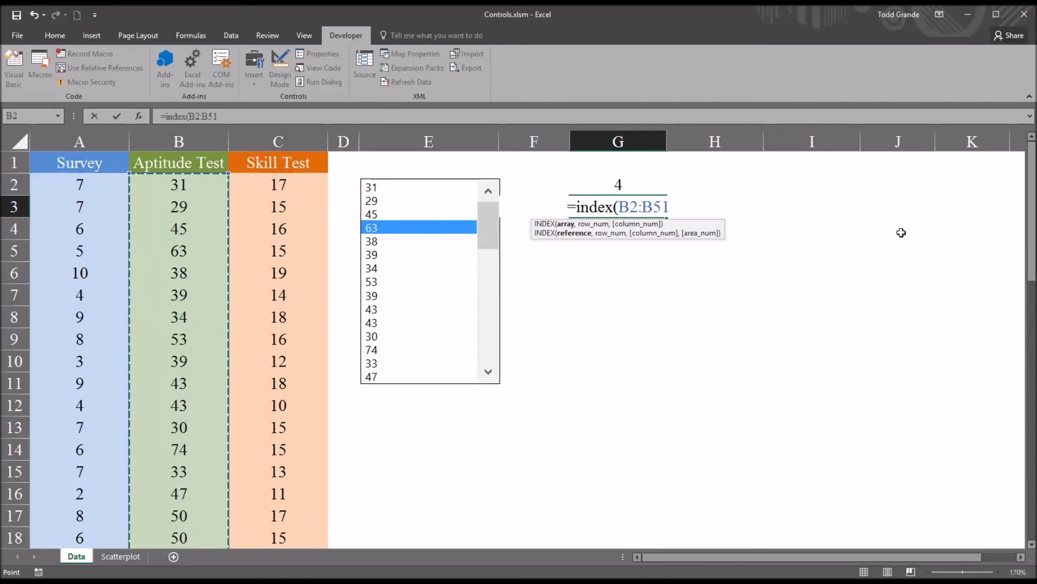
type(",")
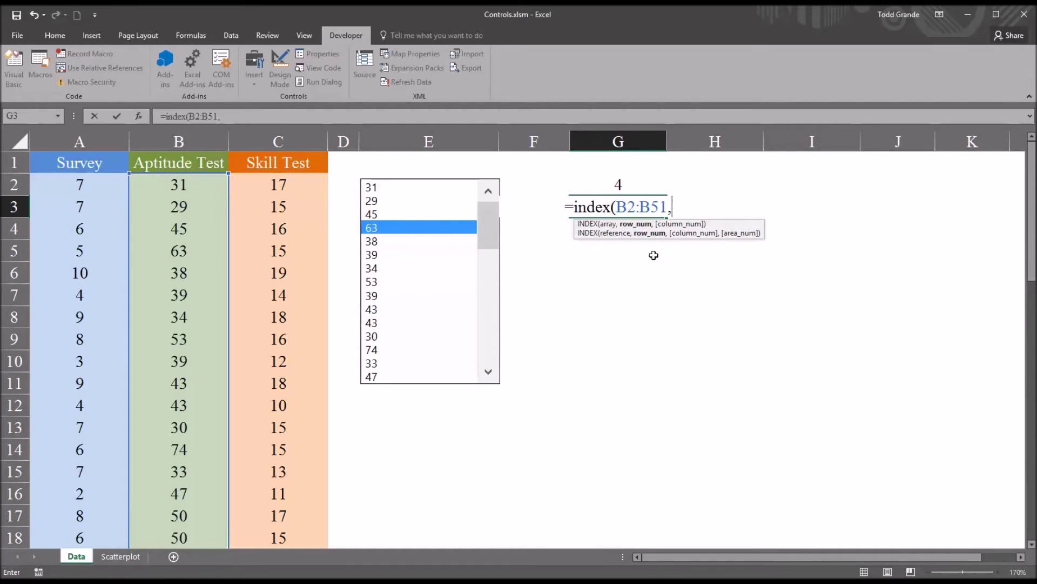
left_click(623, 185)
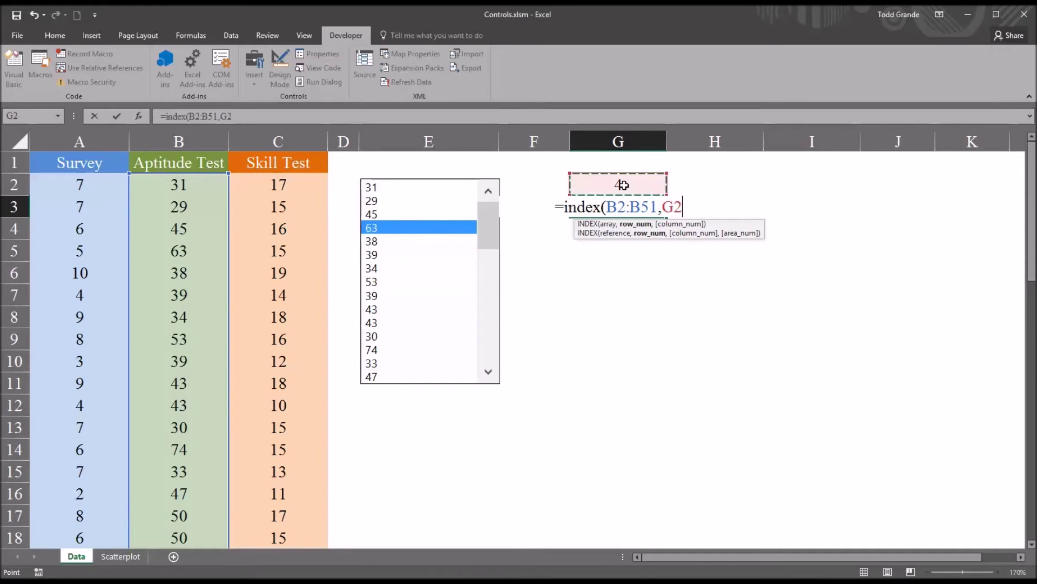
type(",")
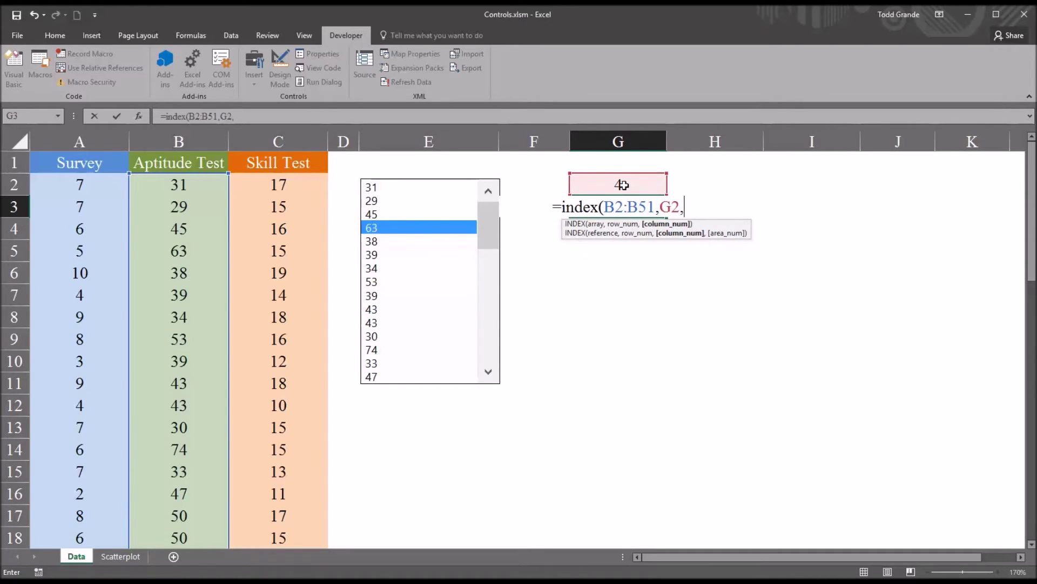
type("0")
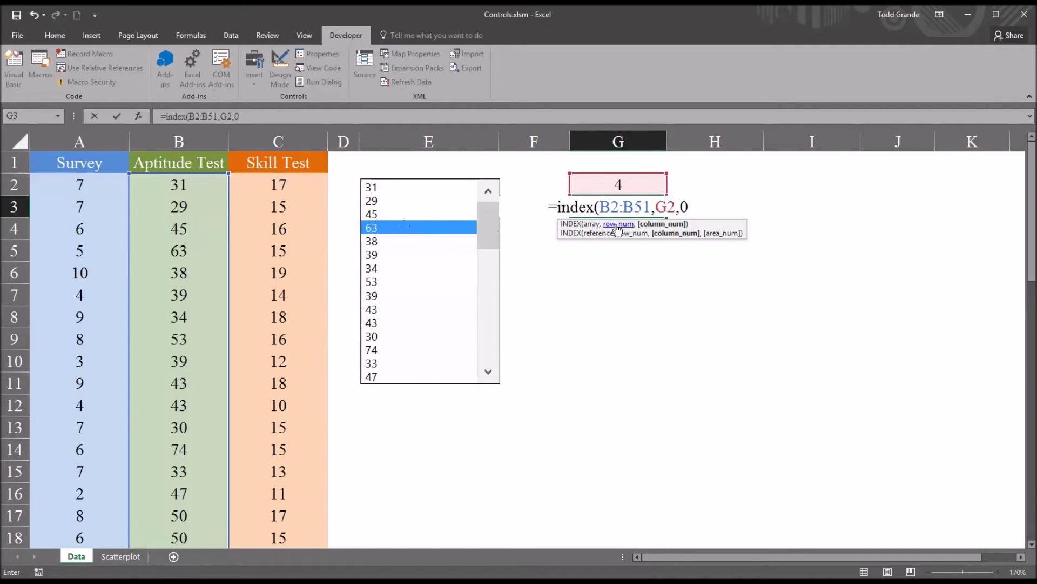
key("Return")
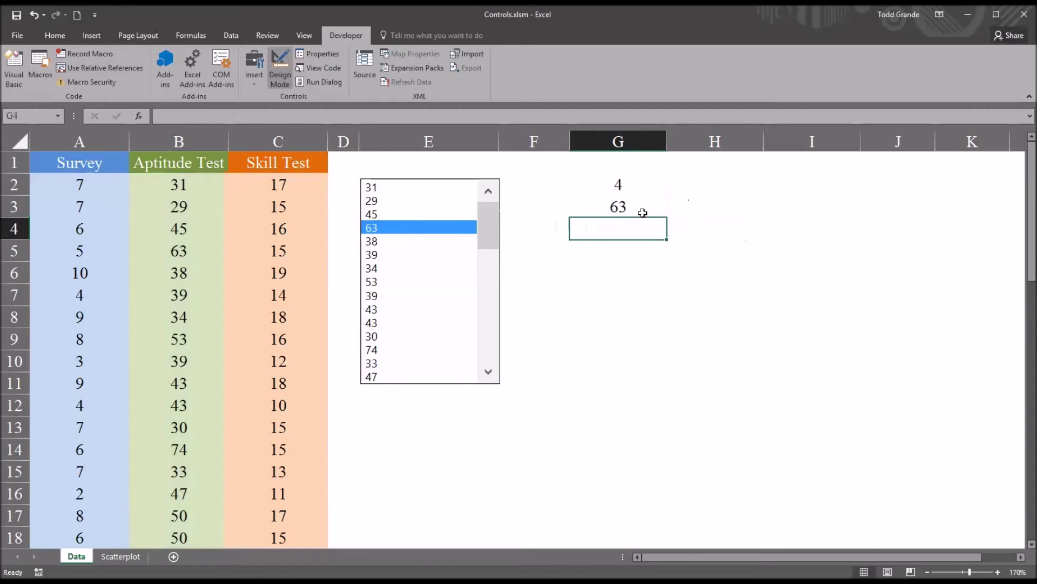
left_click(601, 208)
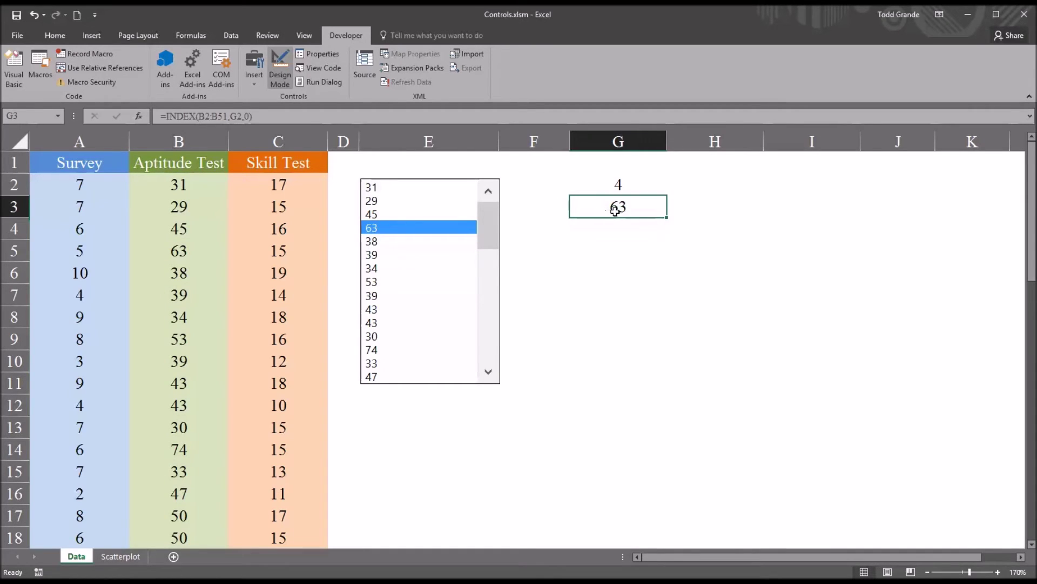
- Step back through the list items to the first score, 31, then select H3
left_click(385, 269)
left_click(390, 296)
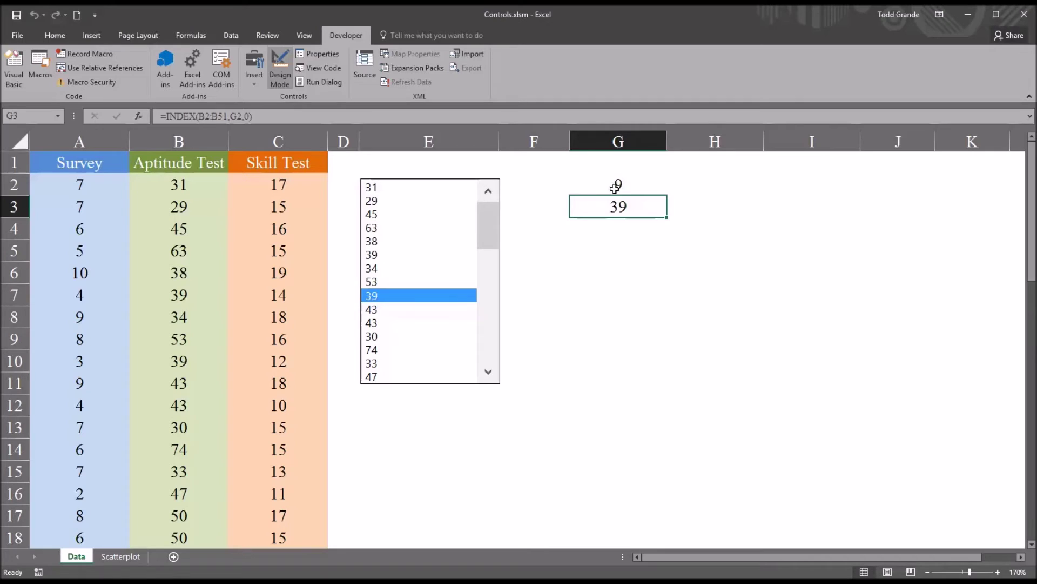
left_click(405, 324)
left_click(407, 309)
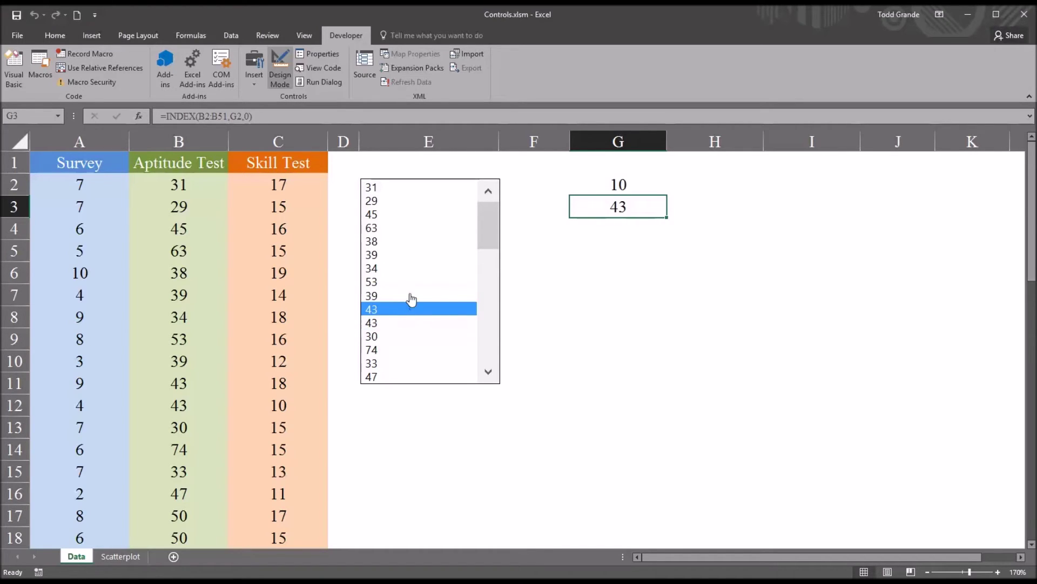
left_click(409, 295)
left_click(413, 241)
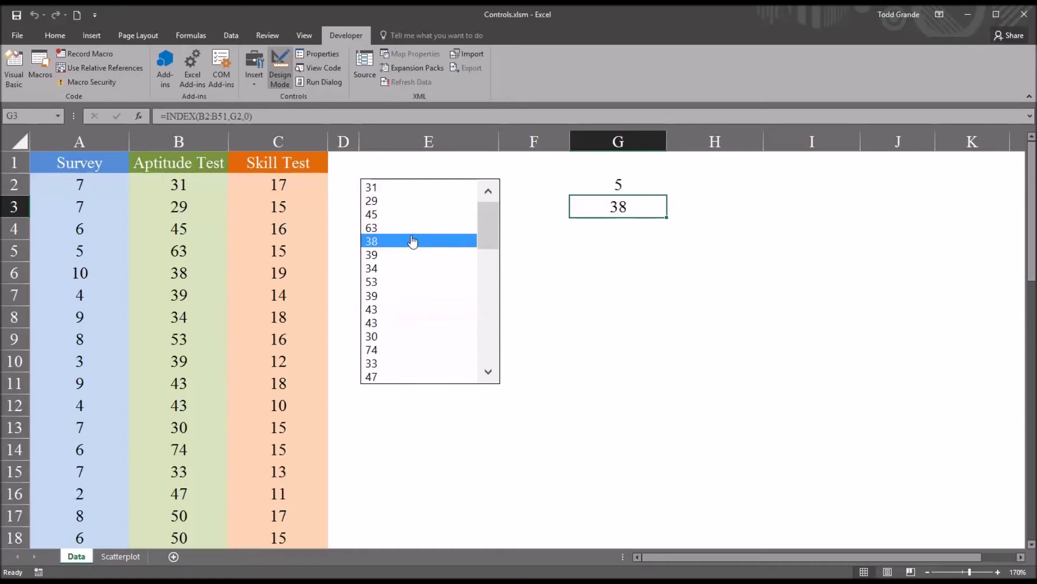
left_click(409, 201)
left_click(409, 188)
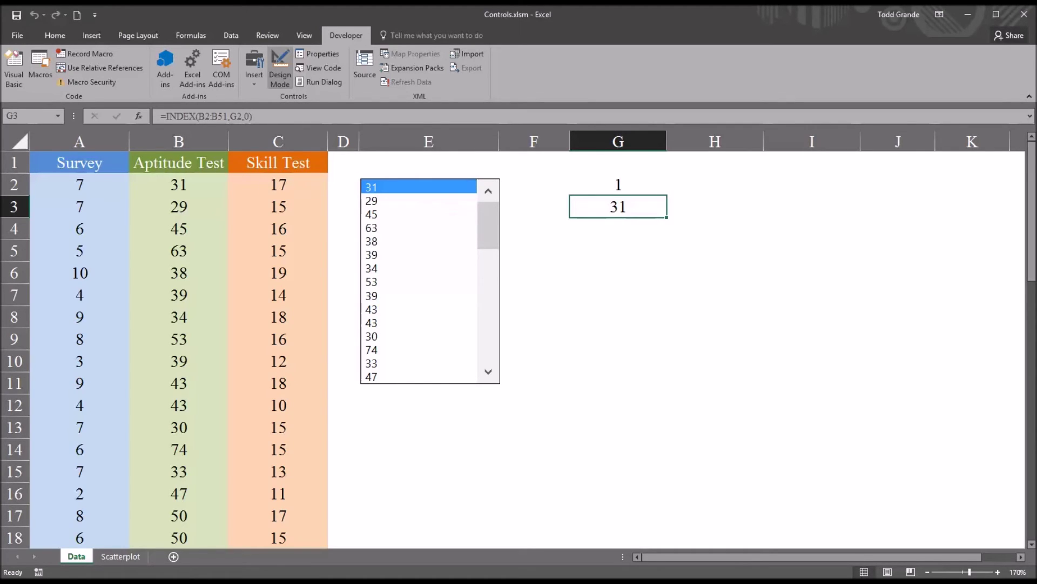
left_click(712, 208)
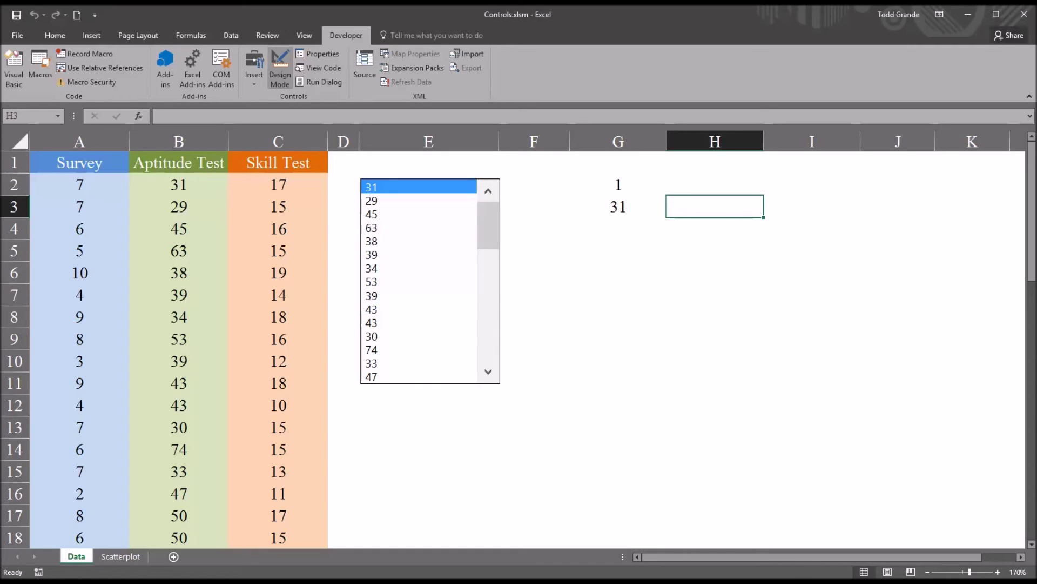
- Enter =INDEX(B2:C51,G2,2) in H3, returning the Skill Test value 17
type("=inde")
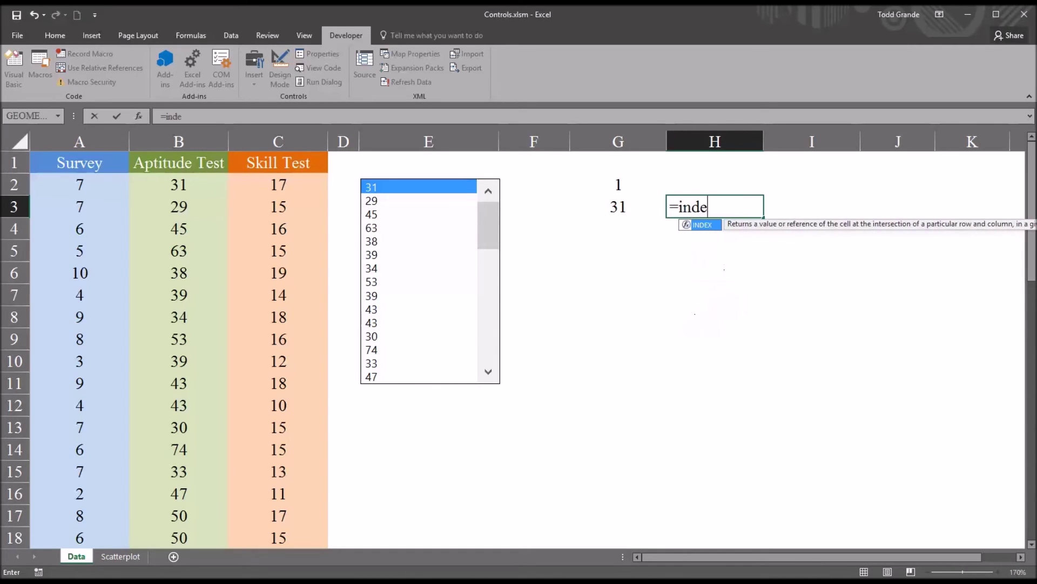
type("x(")
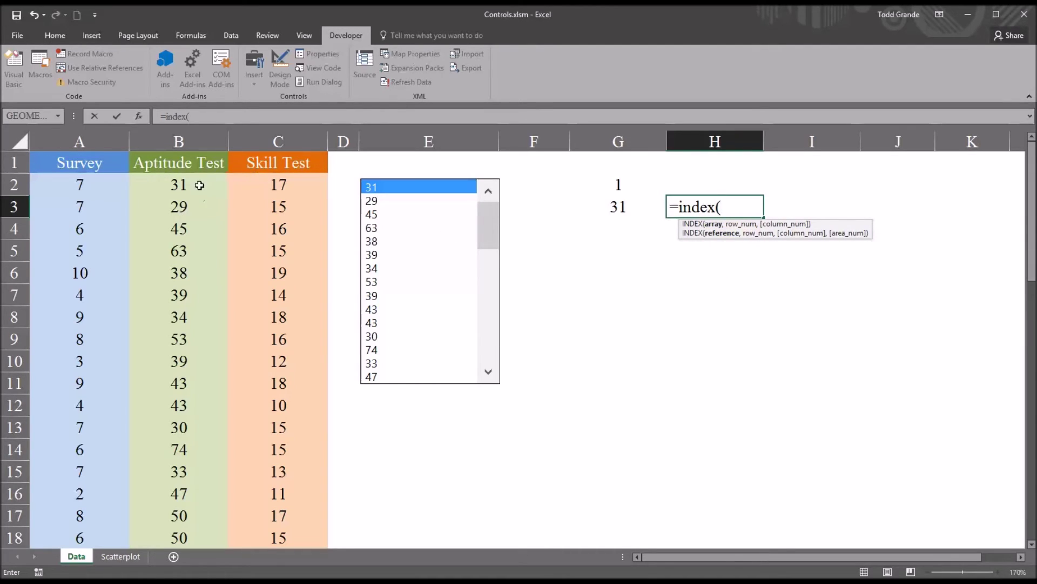
left_click_drag(189, 185, 277, 567)
type(",")
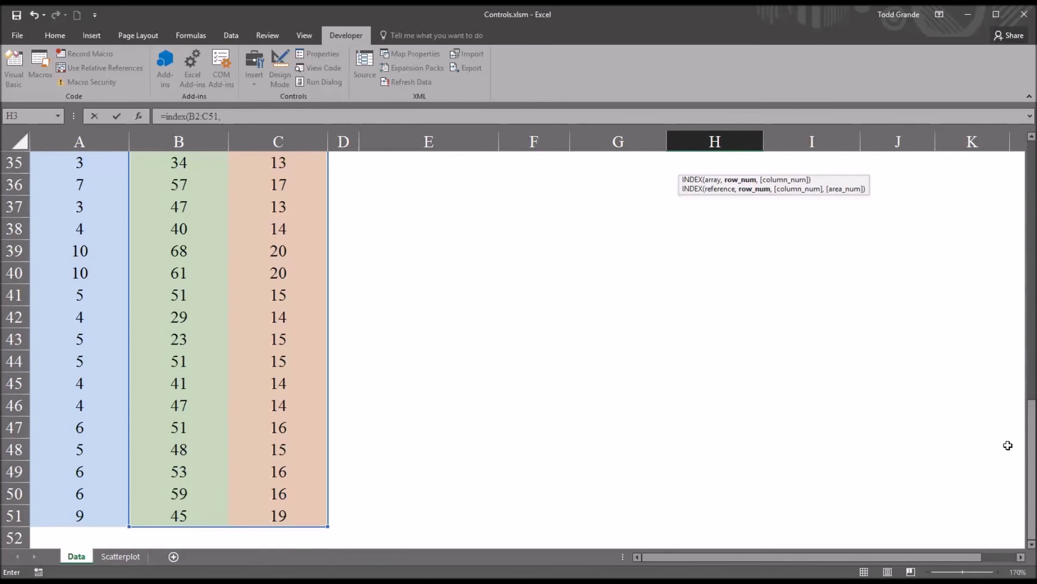
left_click_drag(1032, 460, 1031, 201)
left_click(613, 185)
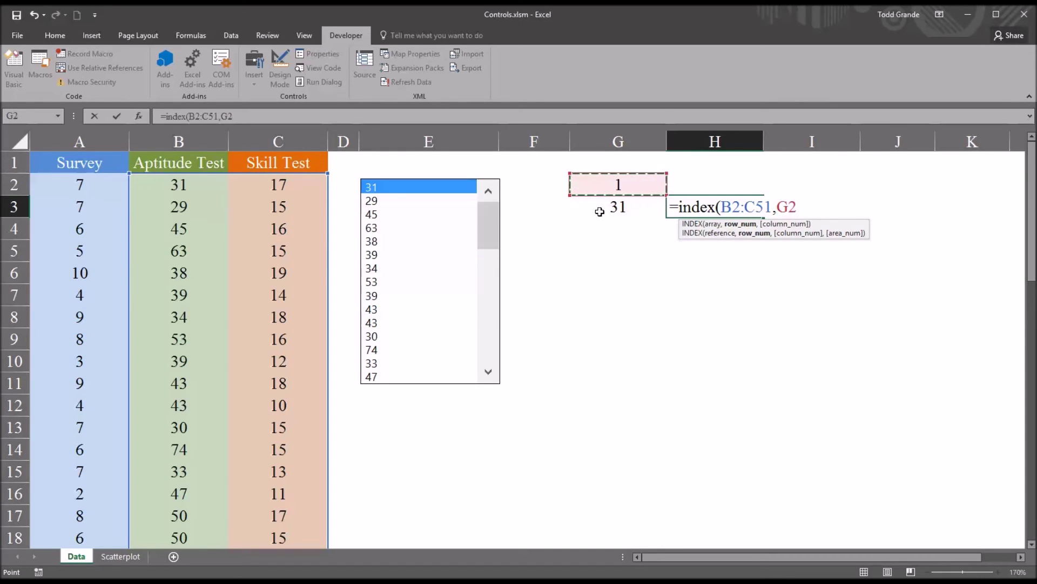
type(",2")
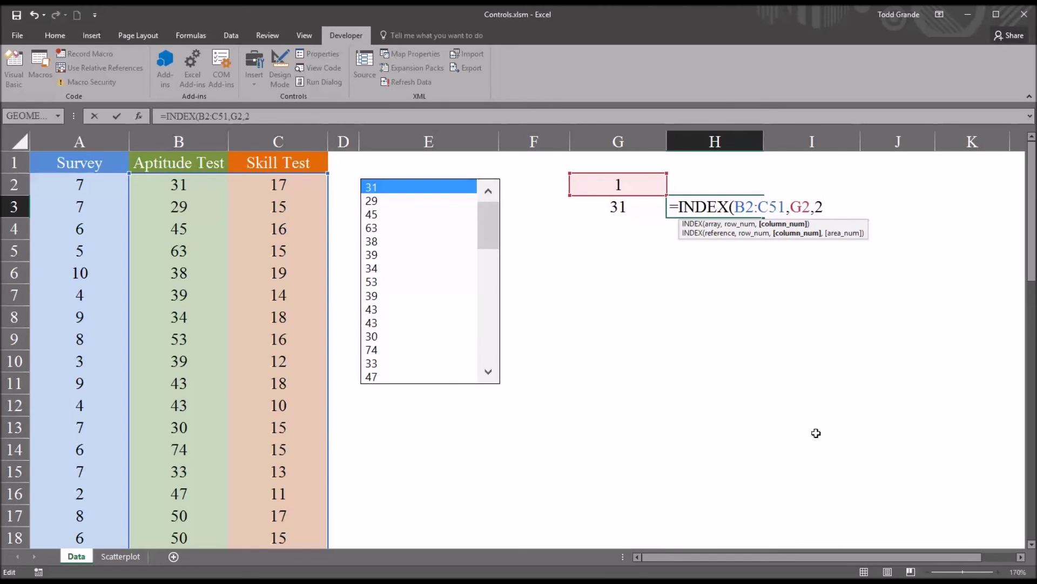
key("Return")
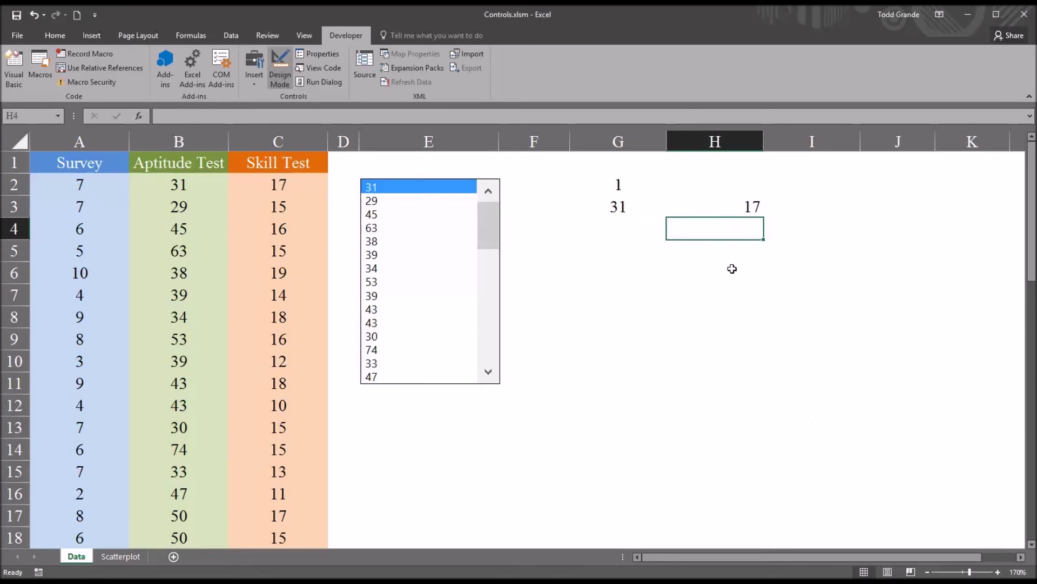
- Compare the G3 and H3 formulas and check the first Aptitude score in B2
left_click(623, 211)
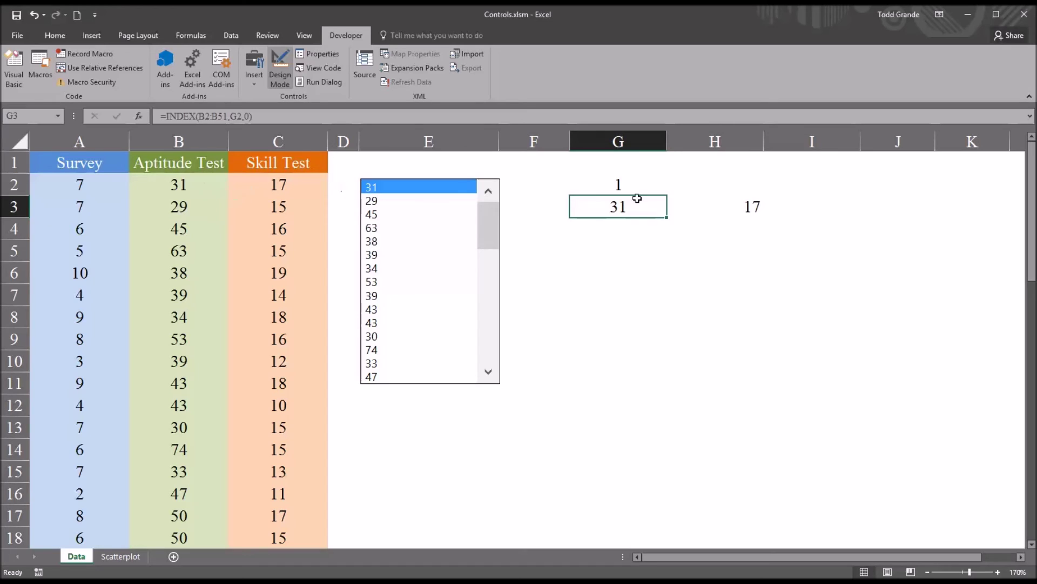
left_click(705, 214)
left_click(643, 210)
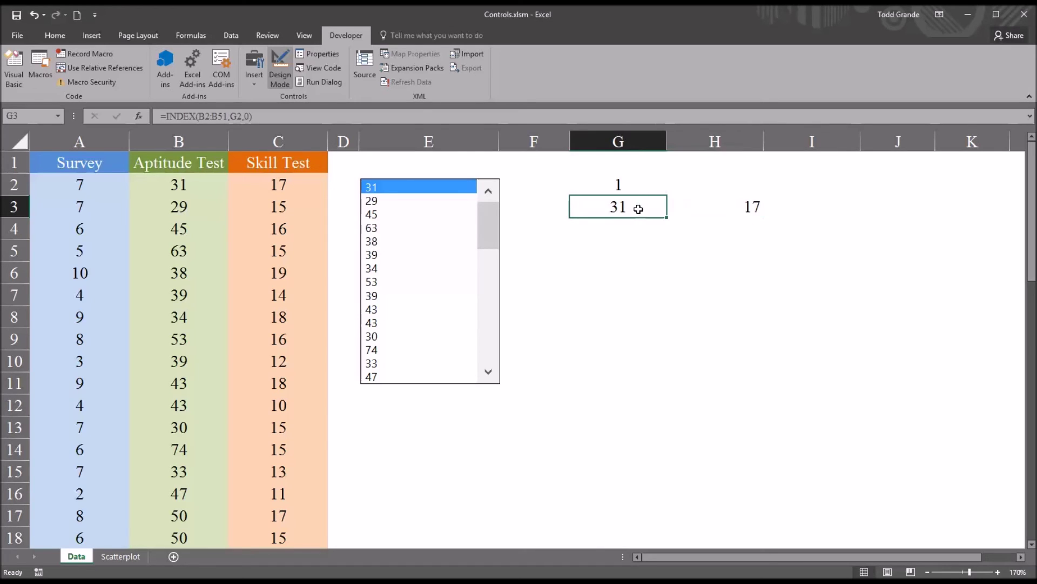
left_click(199, 184)
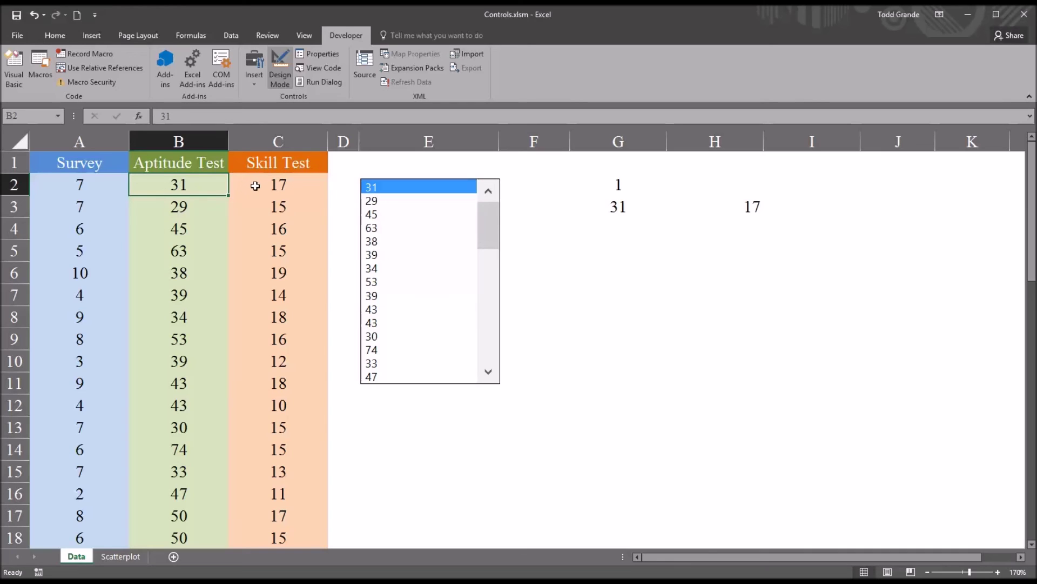
- Choose 43 in the list and verify H3's 18 against row 11's B11:C11 values
left_click(385, 310)
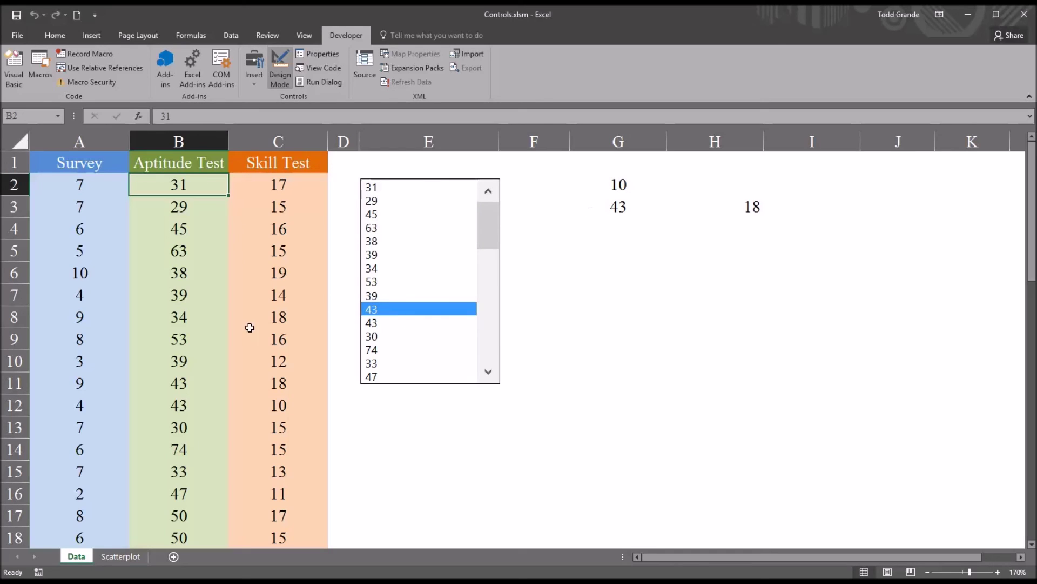
left_click_drag(188, 385, 250, 389)
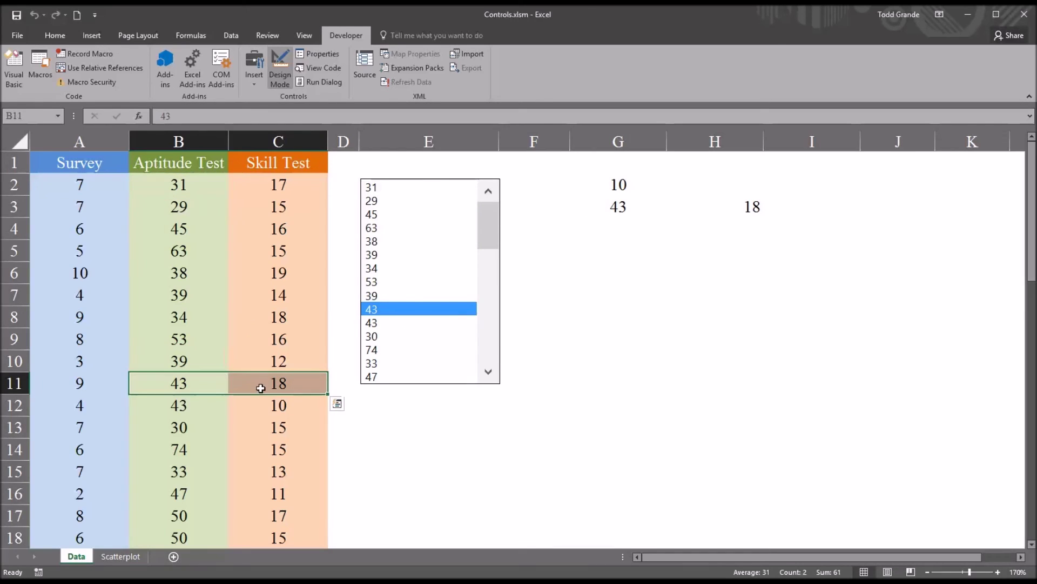
left_click(702, 206)
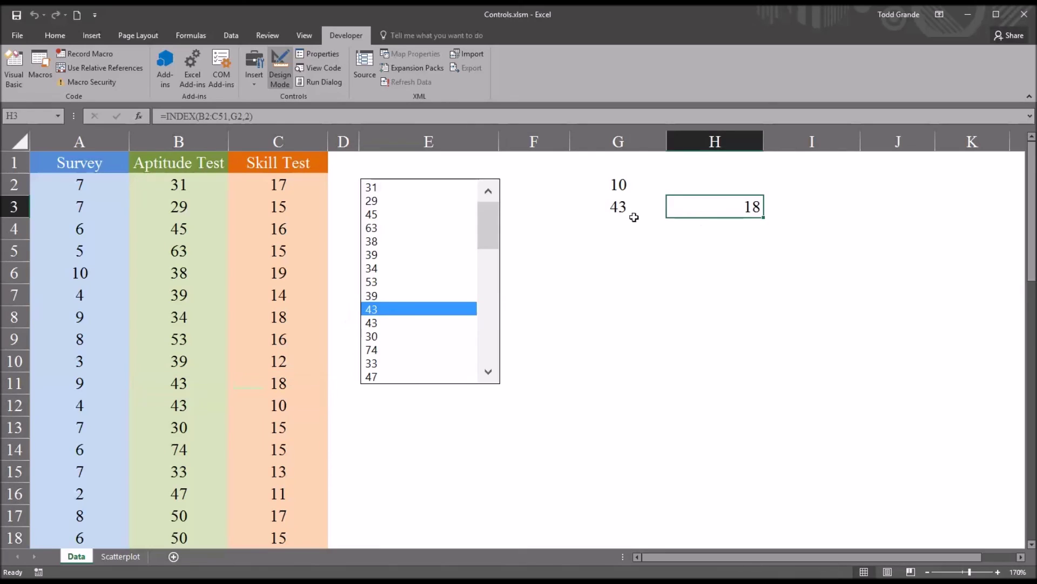
left_click(662, 207)
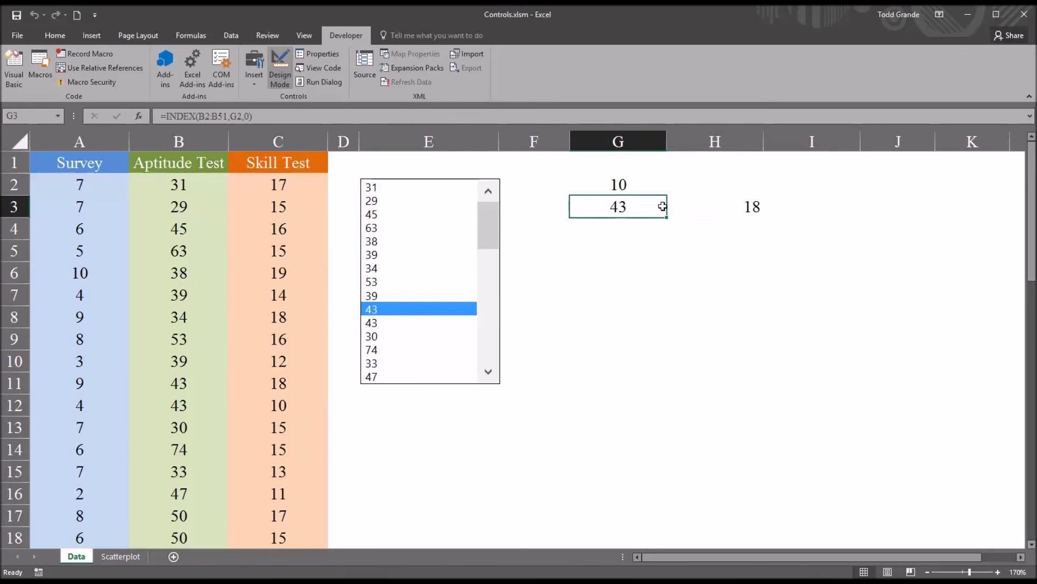
left_click(713, 208)
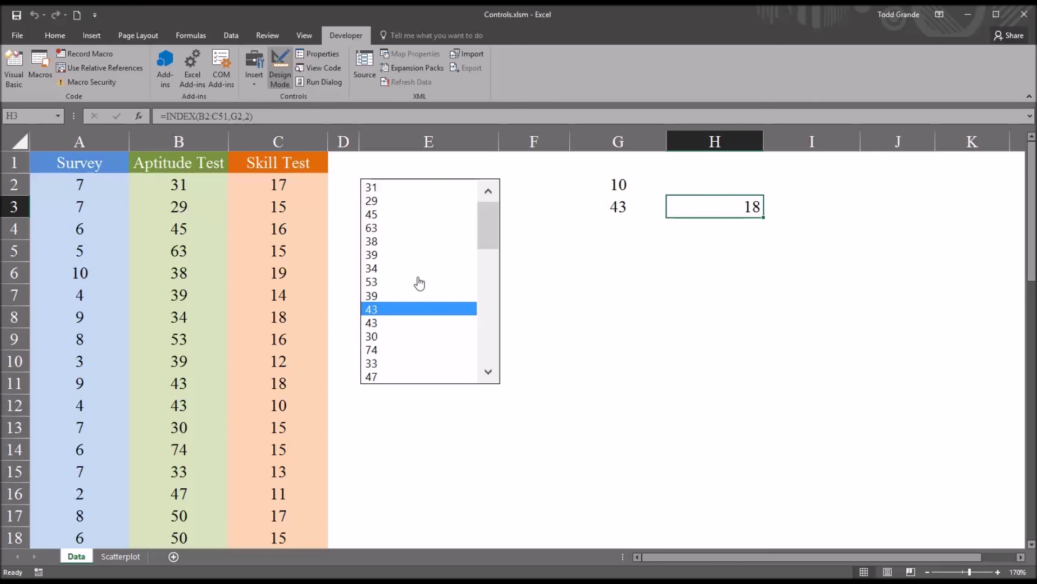
- Select the list box for editing and stretch it down to about row 15
right_click(417, 276)
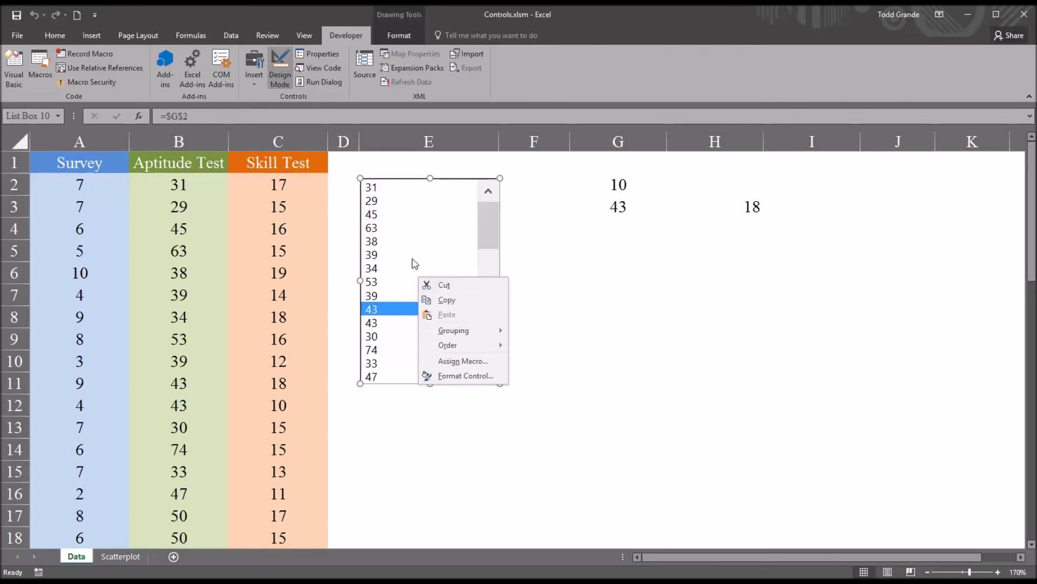
left_click(413, 261)
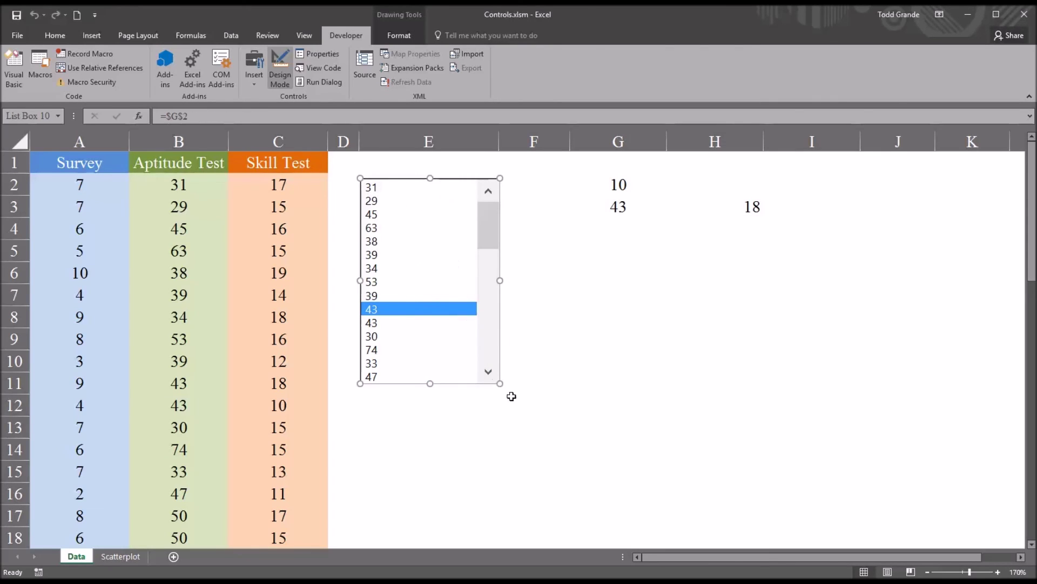
left_click_drag(499, 383, 493, 467)
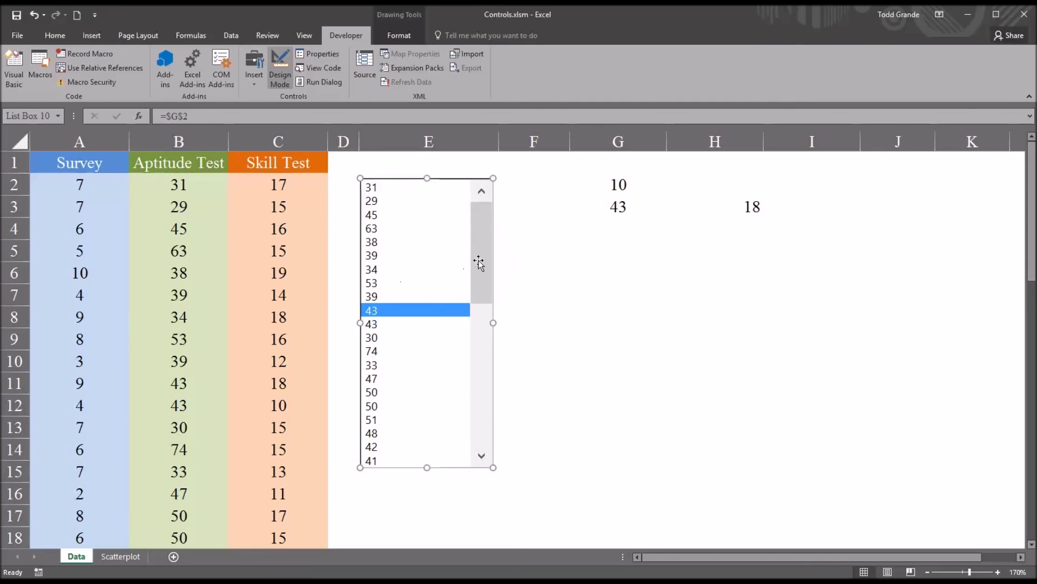
left_click(526, 294)
left_click_drag(487, 262, 481, 315)
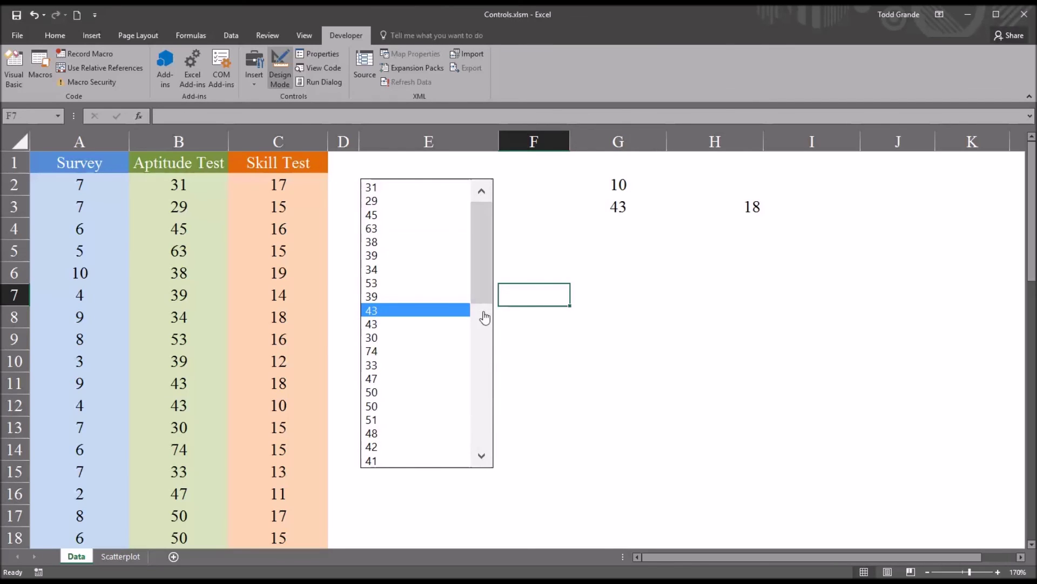
- Shrink the list box to about eight items tall and choose 63, giving H3 15
right_click(432, 419)
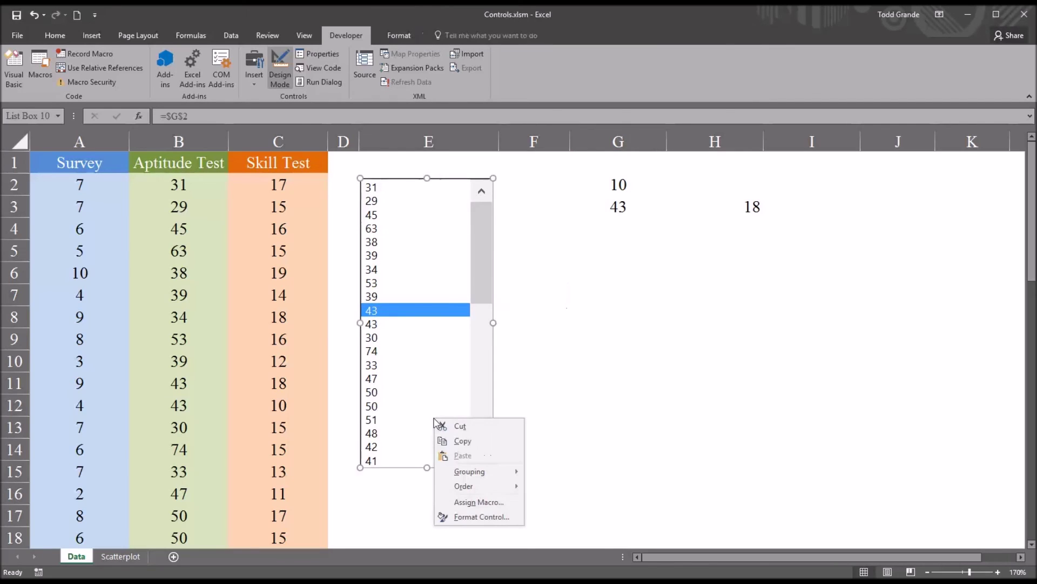
left_click(451, 390)
left_click_drag(494, 466, 488, 292)
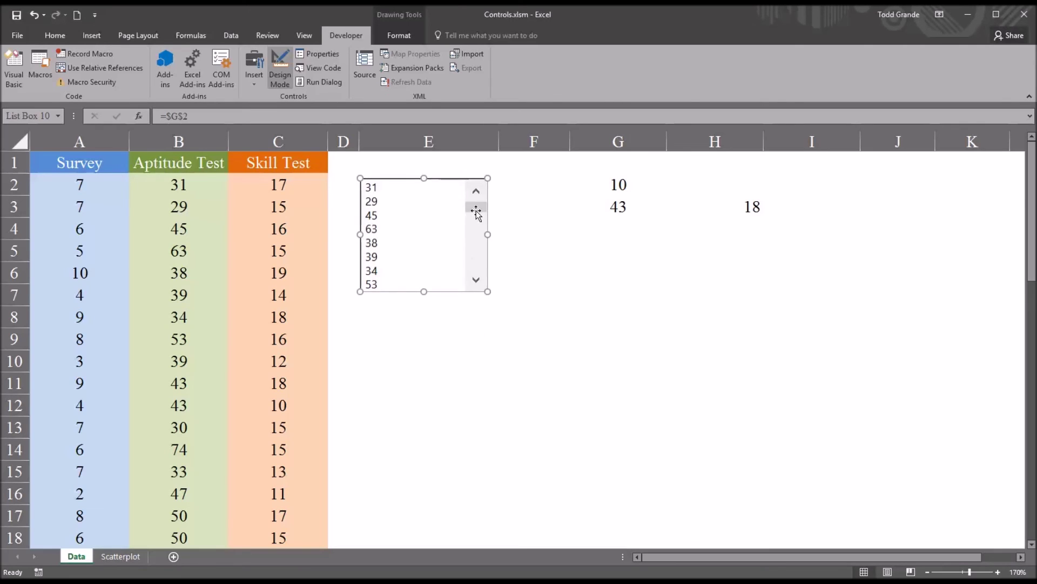
left_click(511, 234)
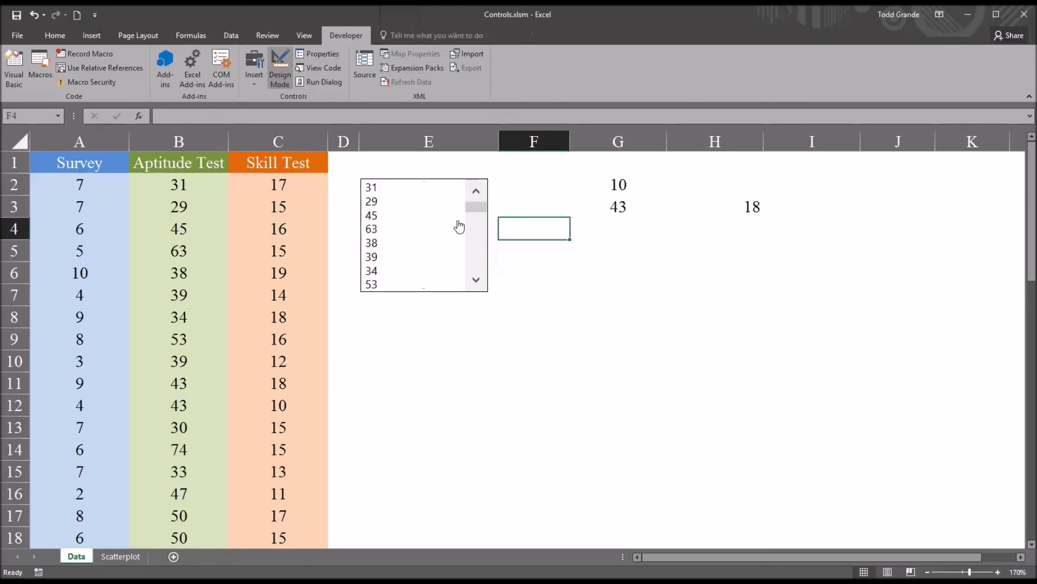
mouse_move(466, 211)
left_mouse_down()
mouse_move(477, 268)
mouse_move(475, 207)
left_mouse_up()
left_click(427, 230)
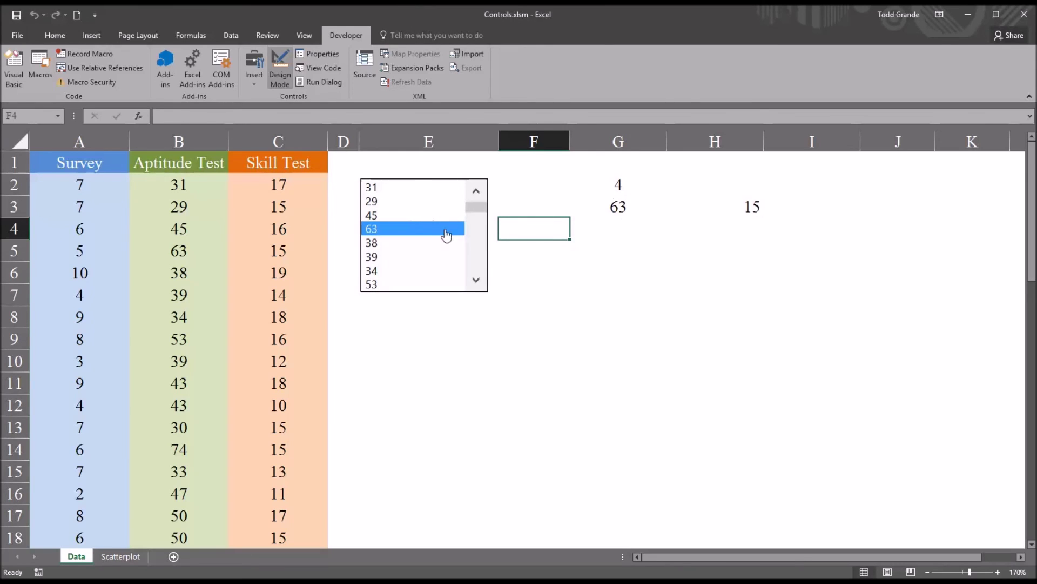